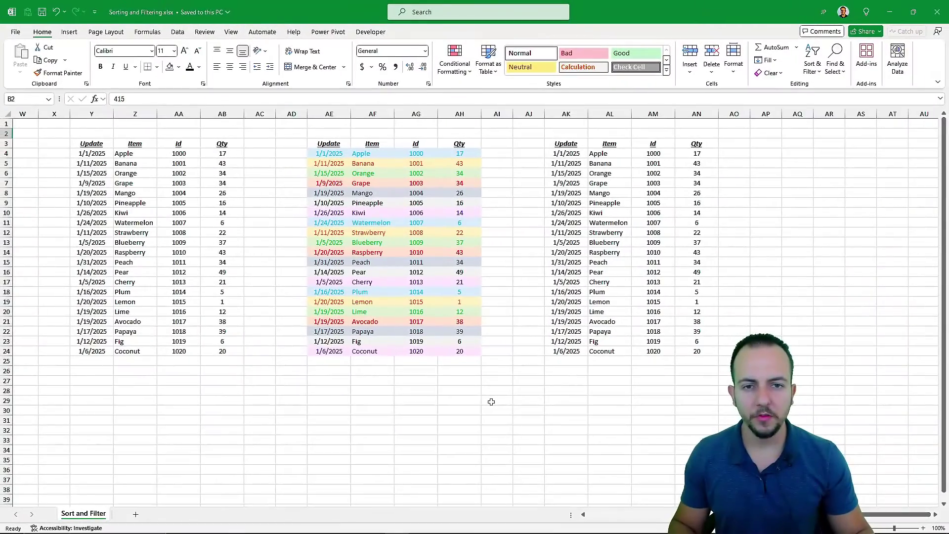
# Sort the numbers in B2:B29 from smallest to largest
pyautogui.hscroll(-10, 491, 402)
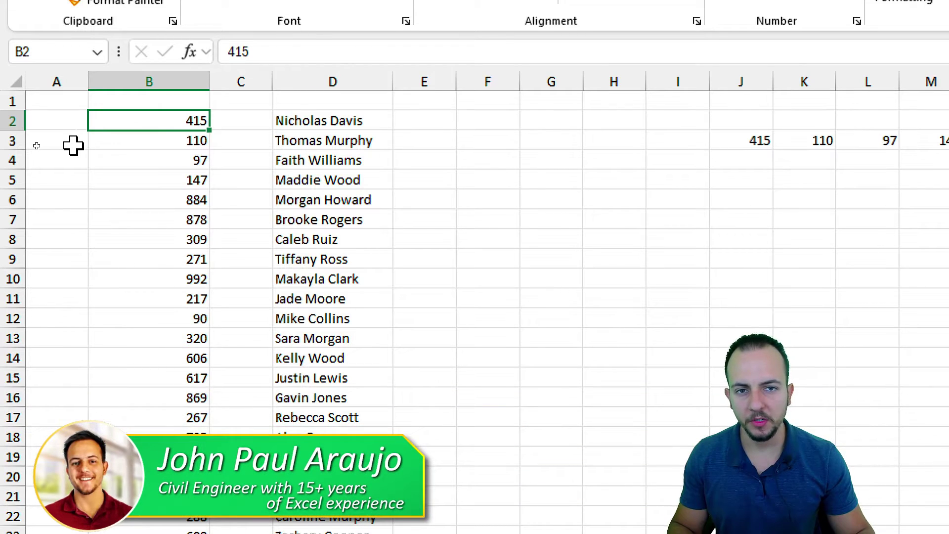
pyautogui.moveTo(132, 132); pyautogui.dragTo(105, 533)
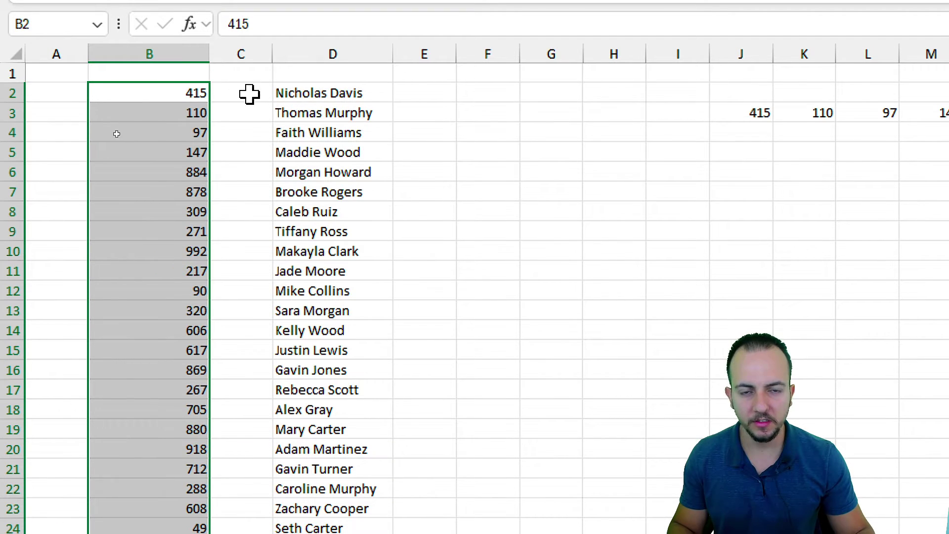
pyautogui.click(167, 93)
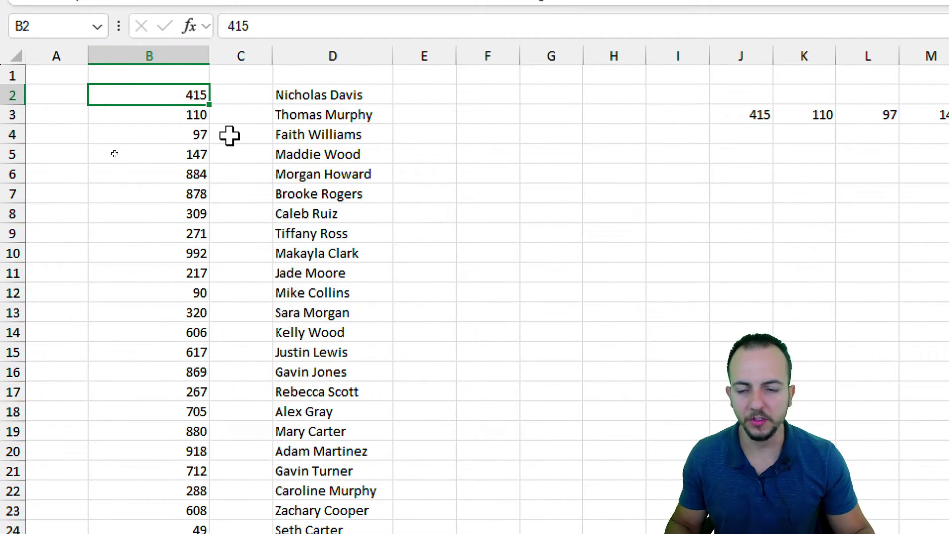
pyautogui.moveTo(174, 98); pyautogui.dragTo(142, 533)
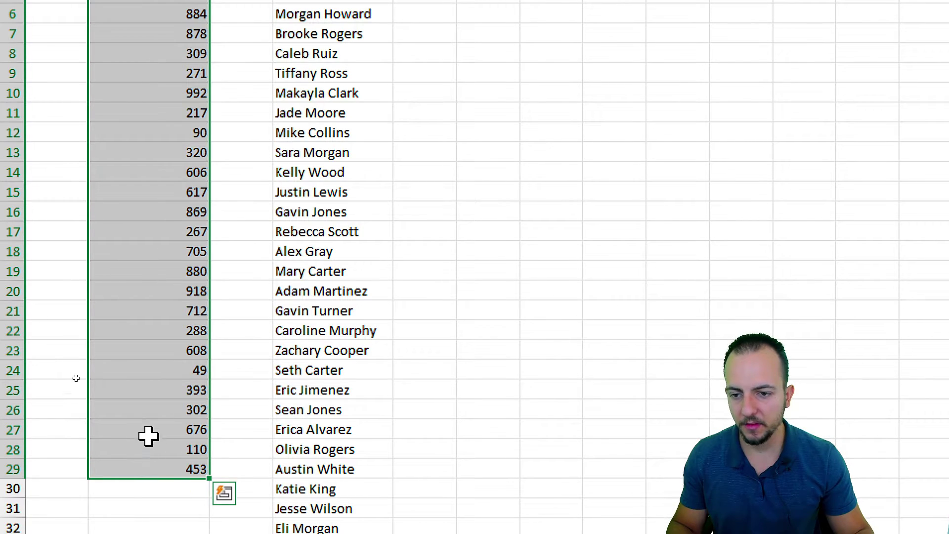
pyautogui.rightClick(183, 142)
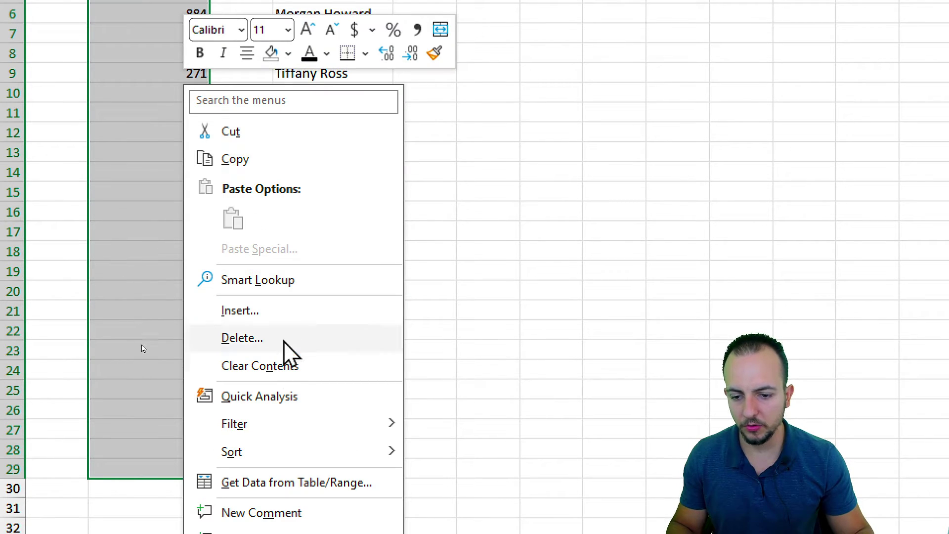
pyautogui.moveTo(275, 460)
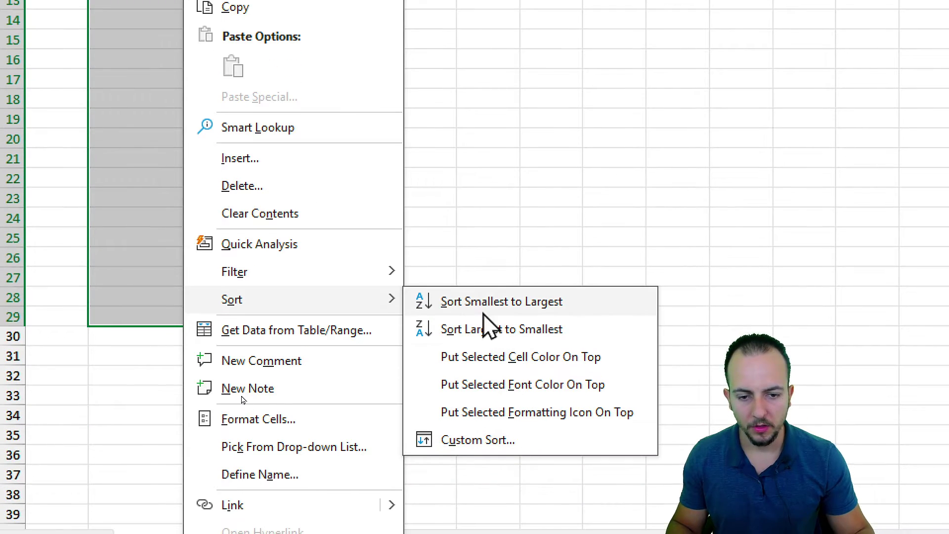
pyautogui.click(518, 309)
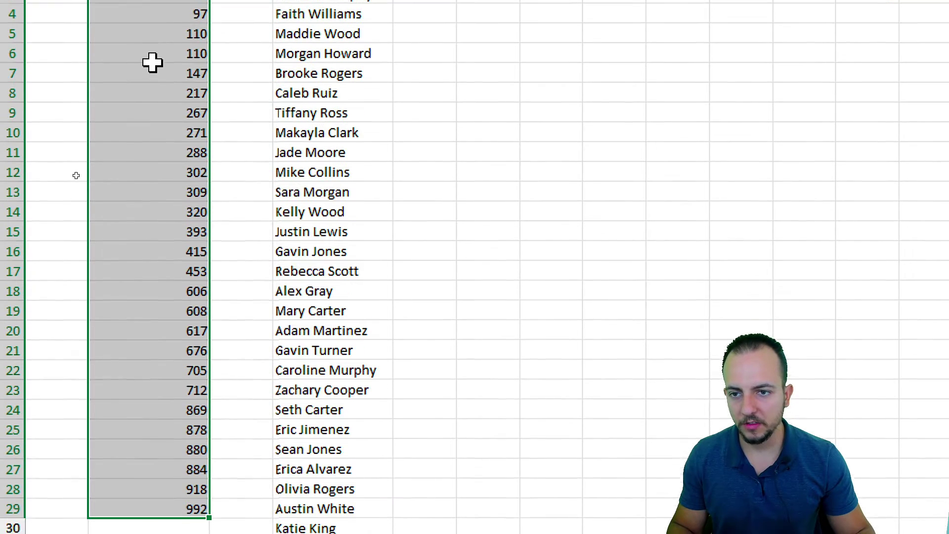
pyautogui.click(159, 89)
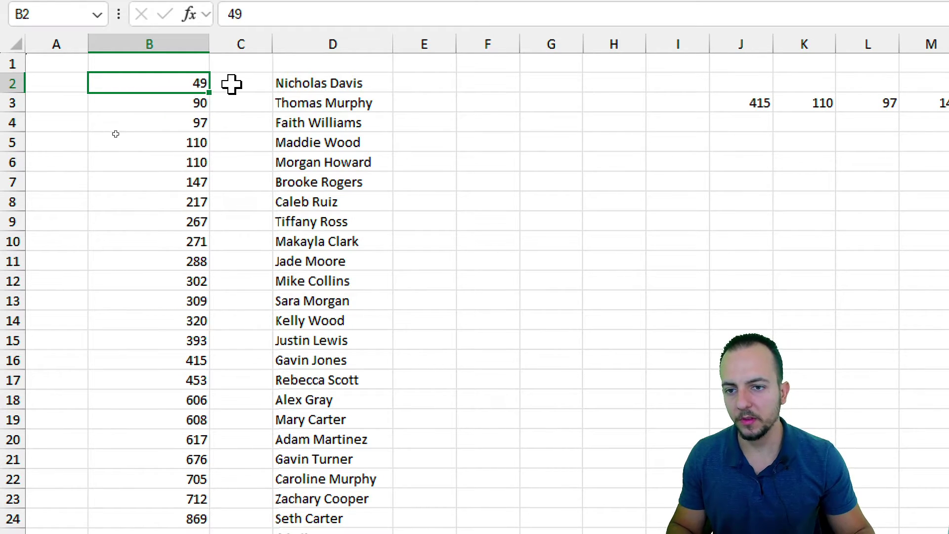
pyautogui.moveTo(199, 65)
pyautogui.mouseDown()
pyautogui.moveTo(191, 62)
pyautogui.moveTo(198, 58)
pyautogui.mouseUp()
pyautogui.moveTo(237, 96); pyautogui.dragTo(280, 132)
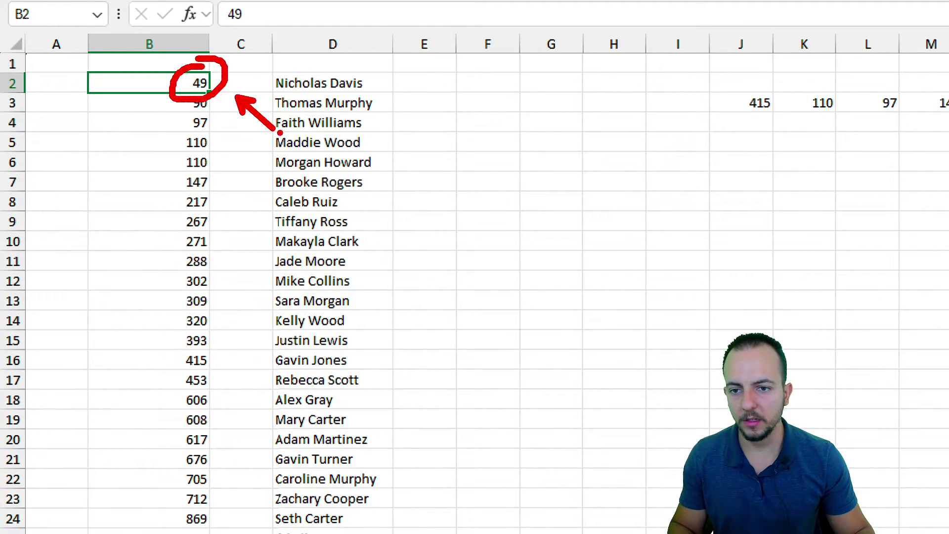
pyautogui.moveTo(219, 483)
pyautogui.mouseDown()
pyautogui.moveTo(126, 494)
pyautogui.moveTo(211, 470)
pyautogui.mouseUp()
pyautogui.moveTo(236, 371); pyautogui.dragTo(248, 408)
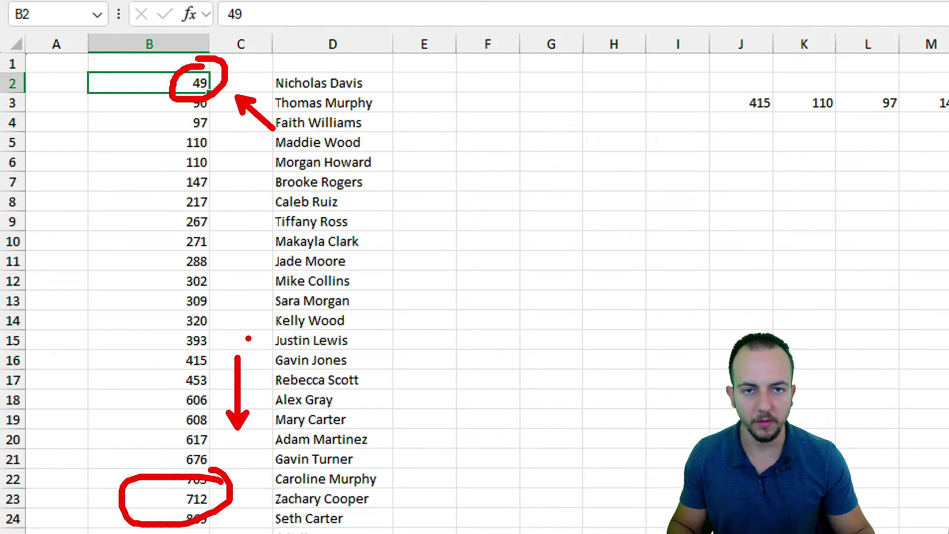
pyautogui.press('Escape')
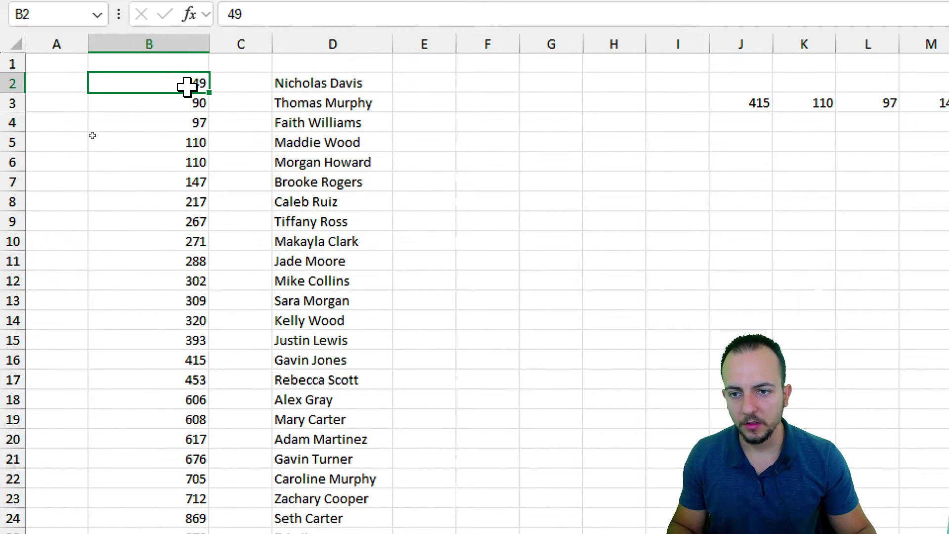
# Sort the column B numbers in B2:B29 in descending order, from largest to smallest
pyautogui.moveTo(187, 84)
pyautogui.mouseDown()
pyautogui.moveTo(138, 461)
pyautogui.moveTo(149, 450)
pyautogui.mouseUp()
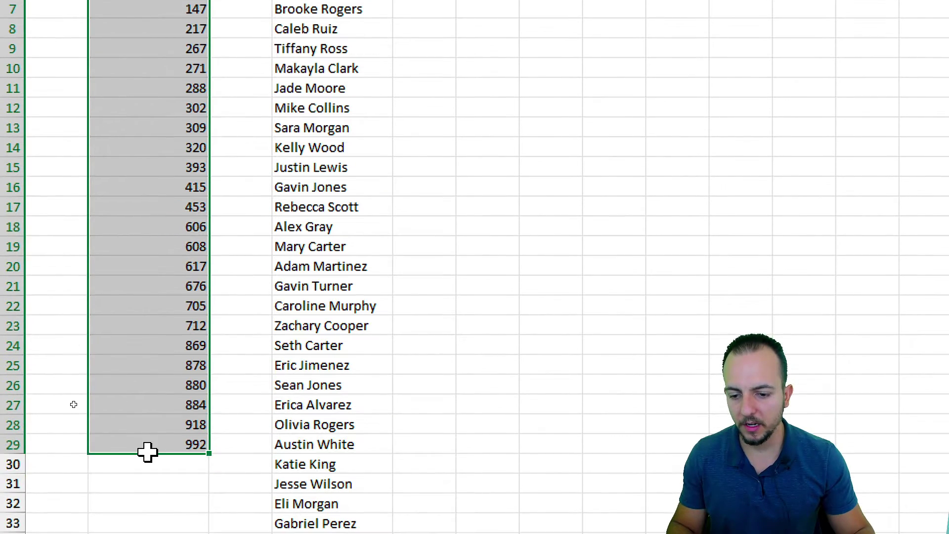
pyautogui.rightClick(167, 195)
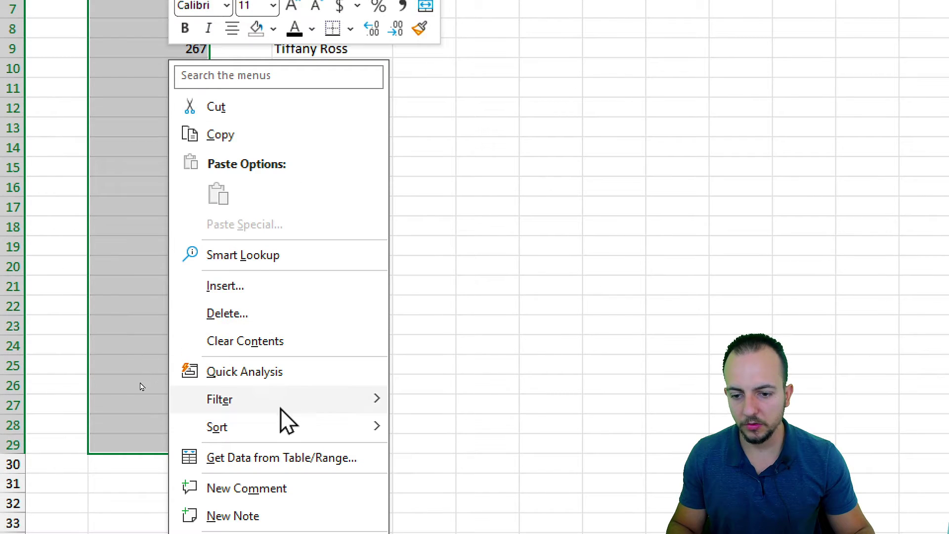
pyautogui.moveTo(269, 434)
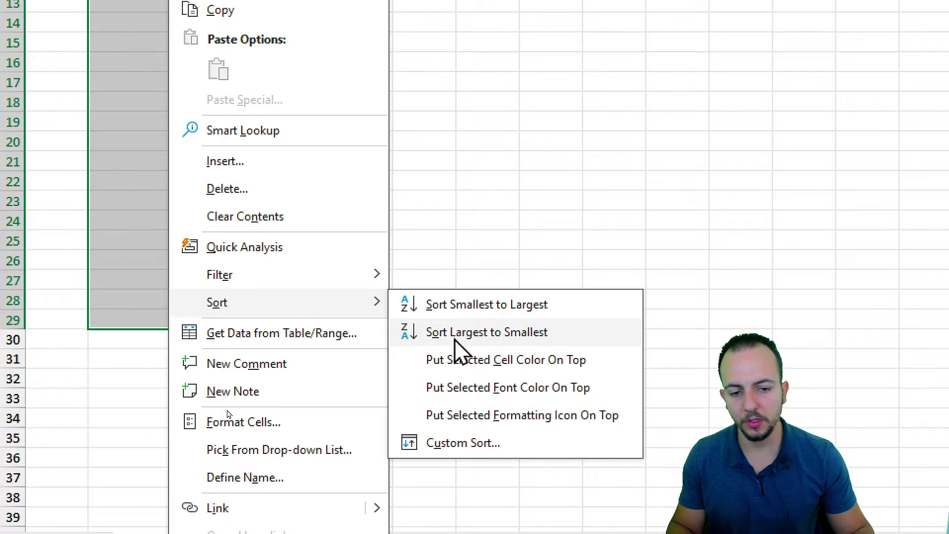
pyautogui.click(454, 339)
pyautogui.scroll(3, 143, 180)
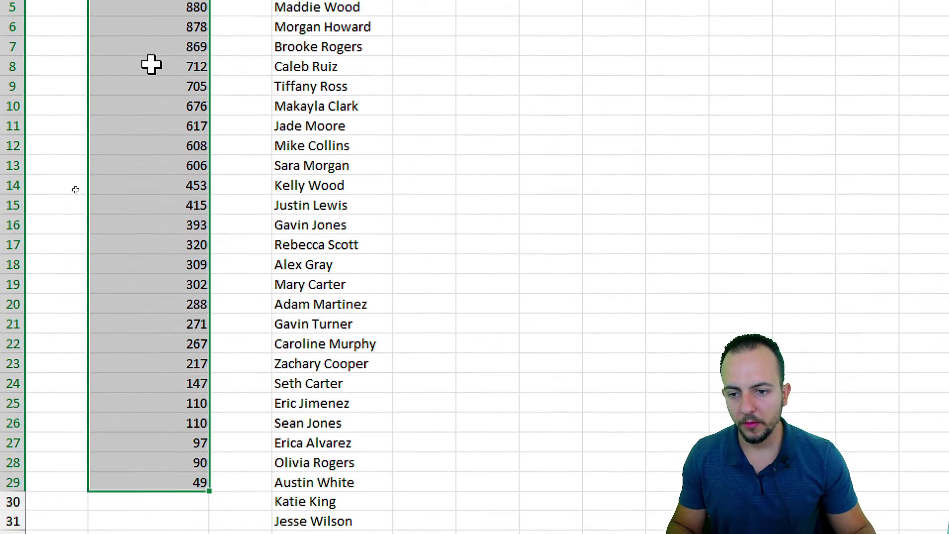
pyautogui.scroll(2, 151, 65)
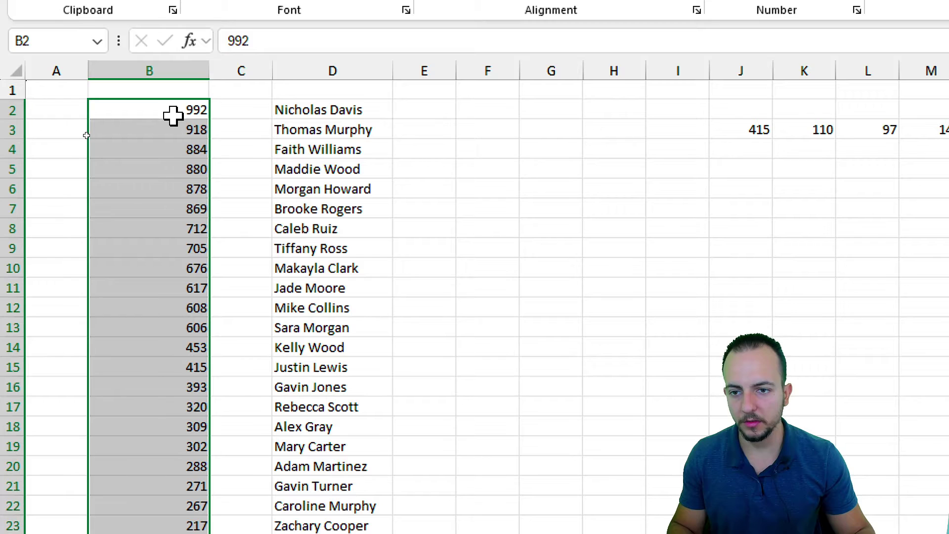
pyautogui.click(173, 95)
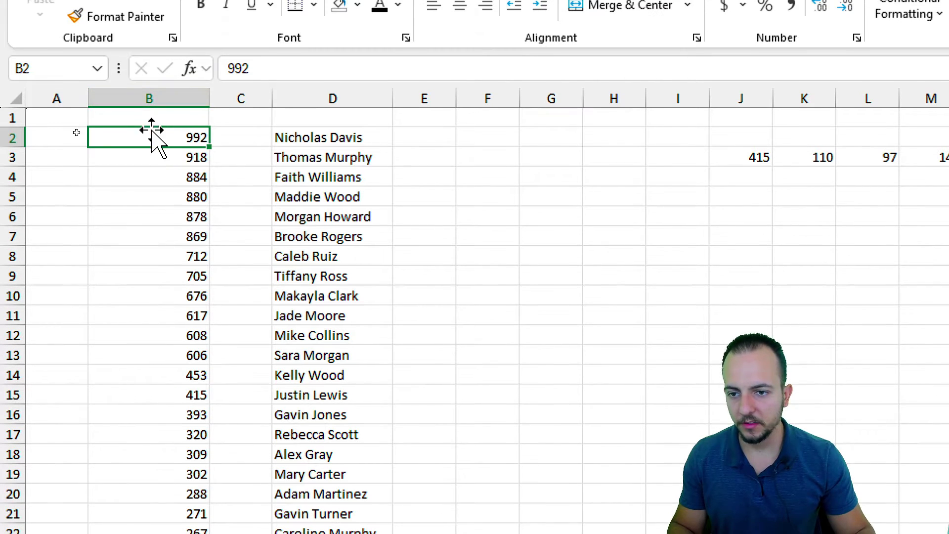
# Reapply the largest-to-smallest sort to the numbers in B2:B29 using the Data sorting commands
pyautogui.moveTo(148, 106); pyautogui.dragTo(138, 533)
pyautogui.moveTo(138, 463); pyautogui.dragTo(138, 478)
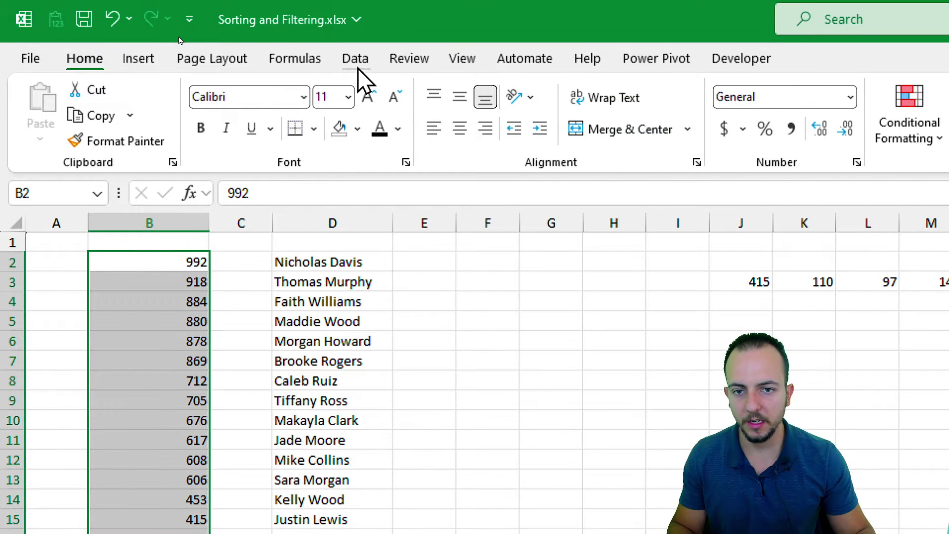
pyautogui.click(355, 54)
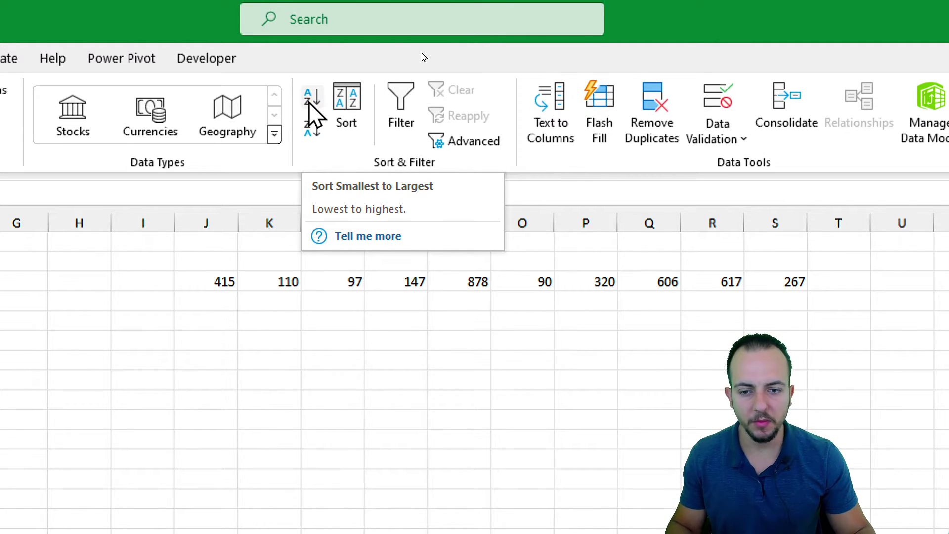
pyautogui.click(312, 129)
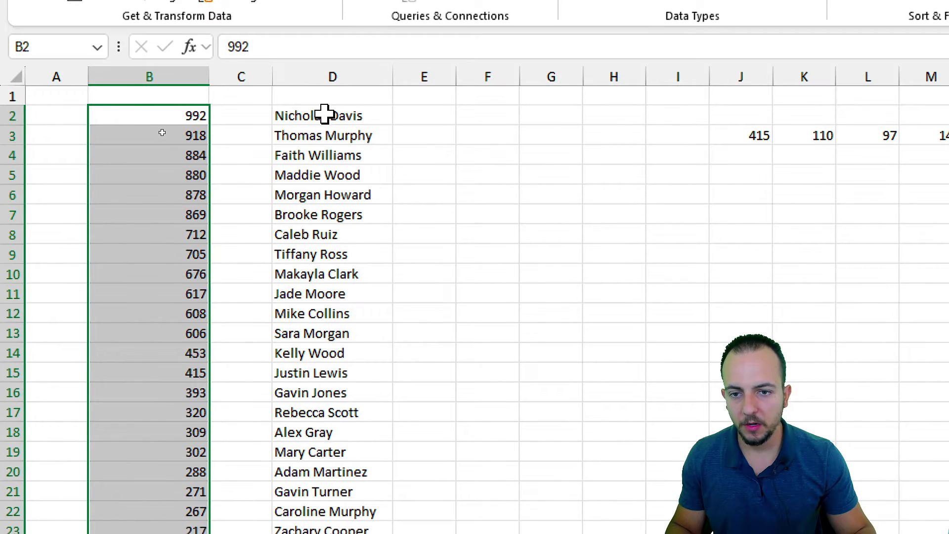
# Sort the list of names in D2:D39 alphabetically from A to Z
pyautogui.click(328, 115)
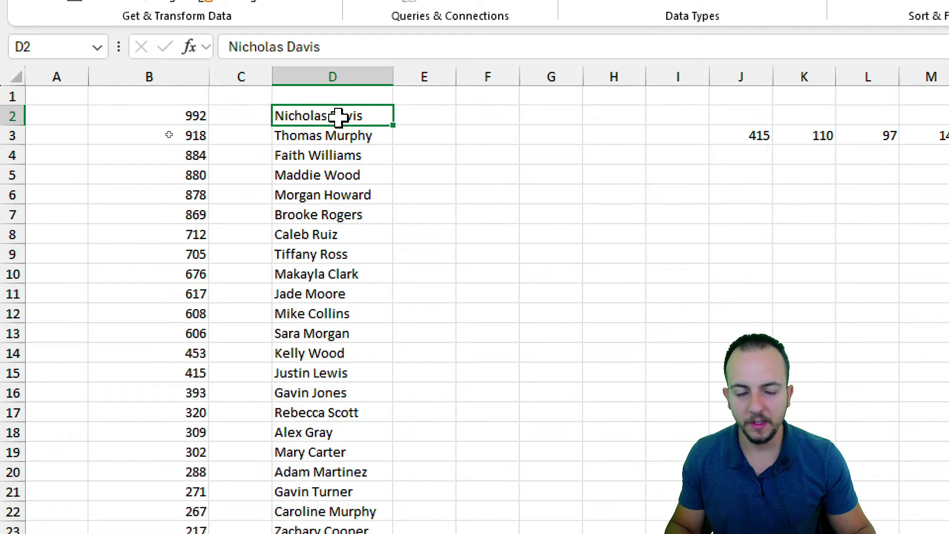
pyautogui.moveTo(345, 119); pyautogui.dragTo(330, 331)
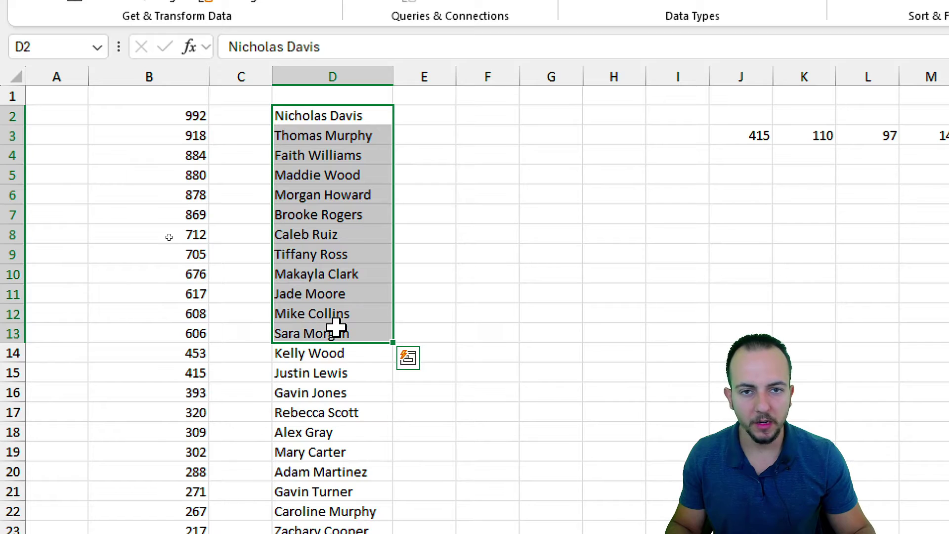
pyautogui.click(378, 116)
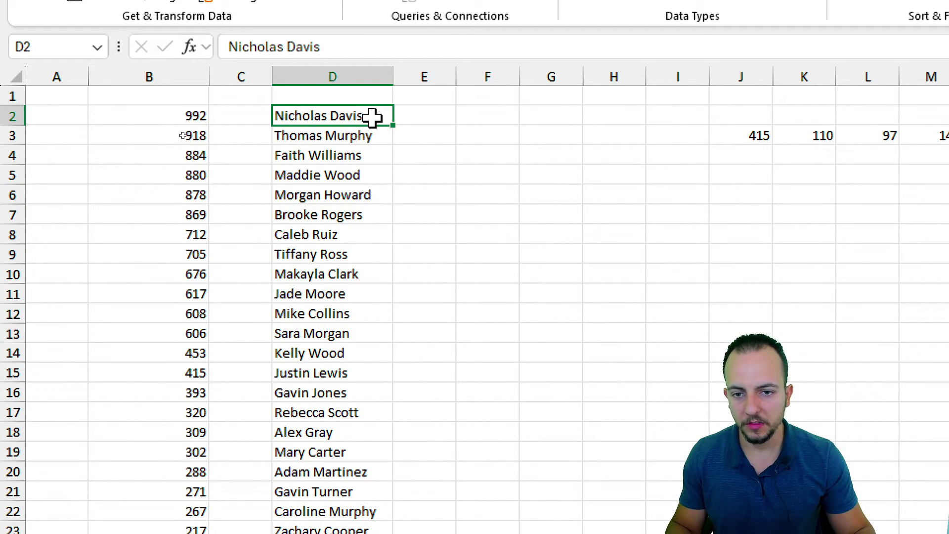
pyautogui.moveTo(371, 118); pyautogui.dragTo(294, 464)
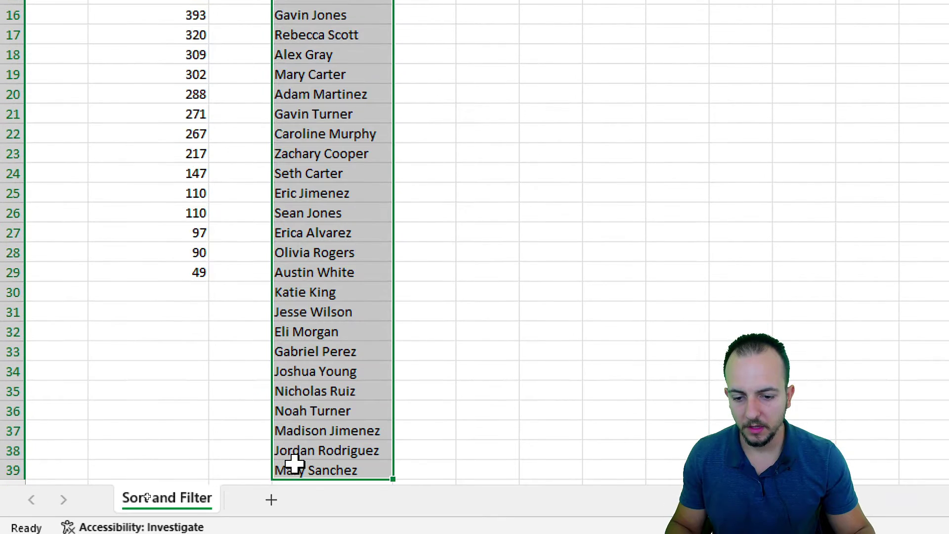
pyautogui.rightClick(342, 123)
pyautogui.moveTo(418, 262)
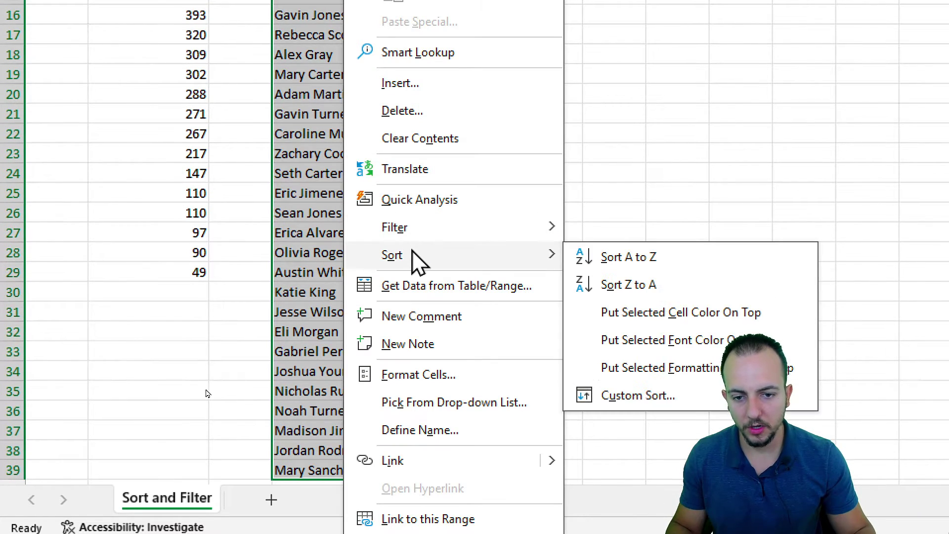
pyautogui.press('Escape')
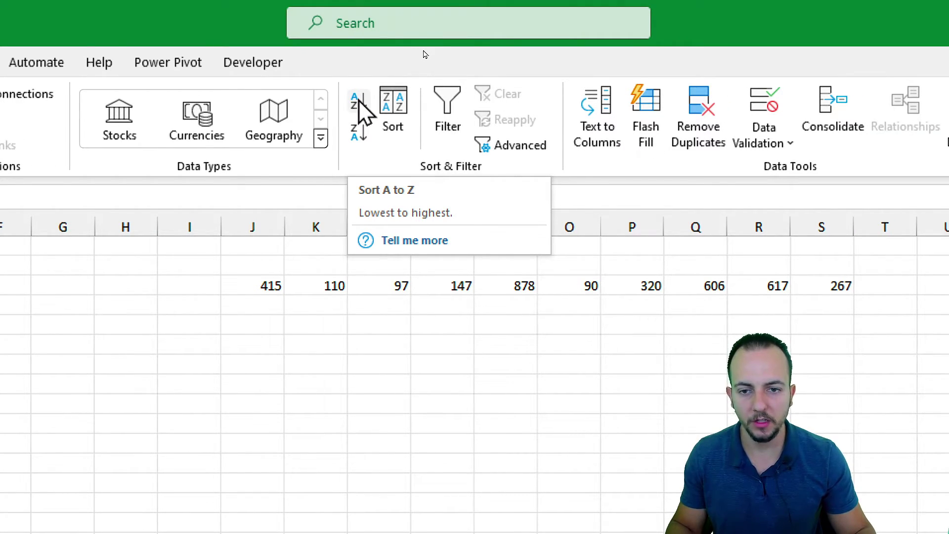
pyautogui.click(358, 105)
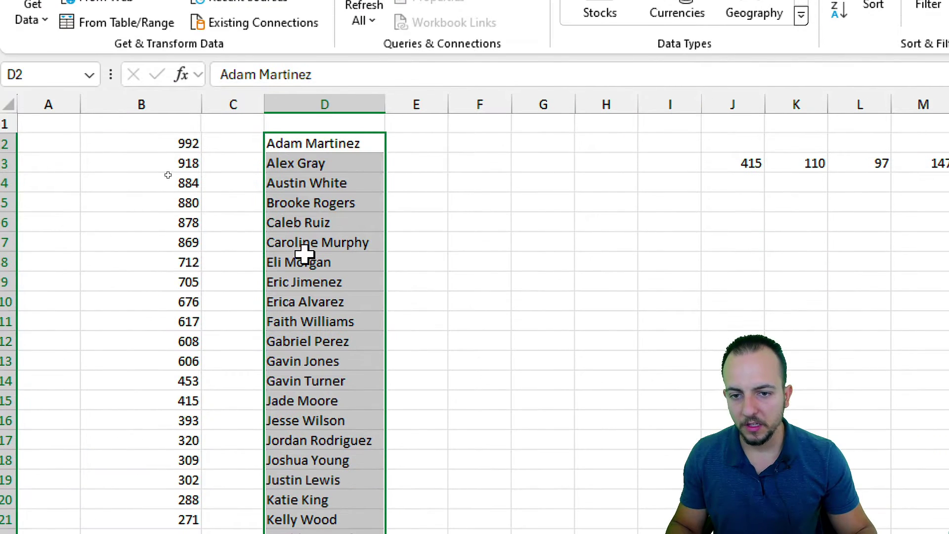
pyautogui.click(373, 143)
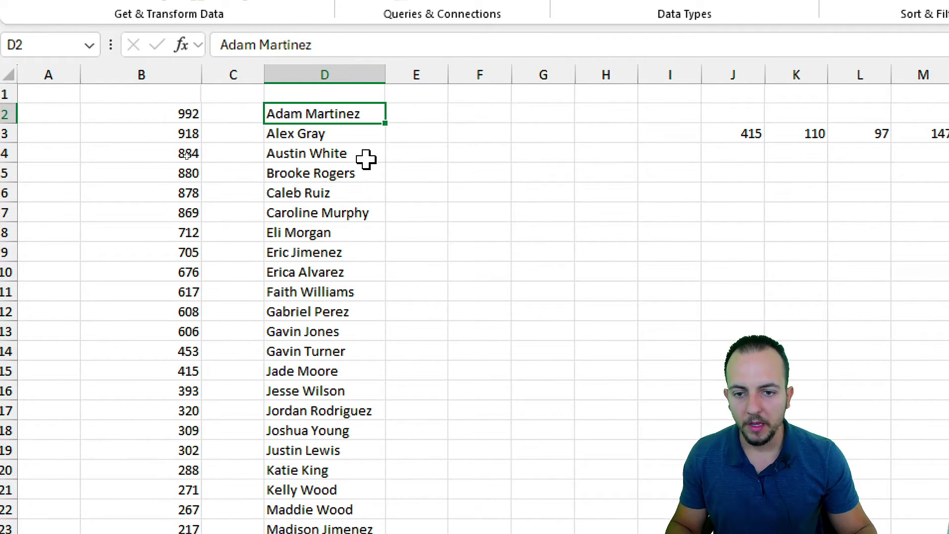
pyautogui.click(364, 159)
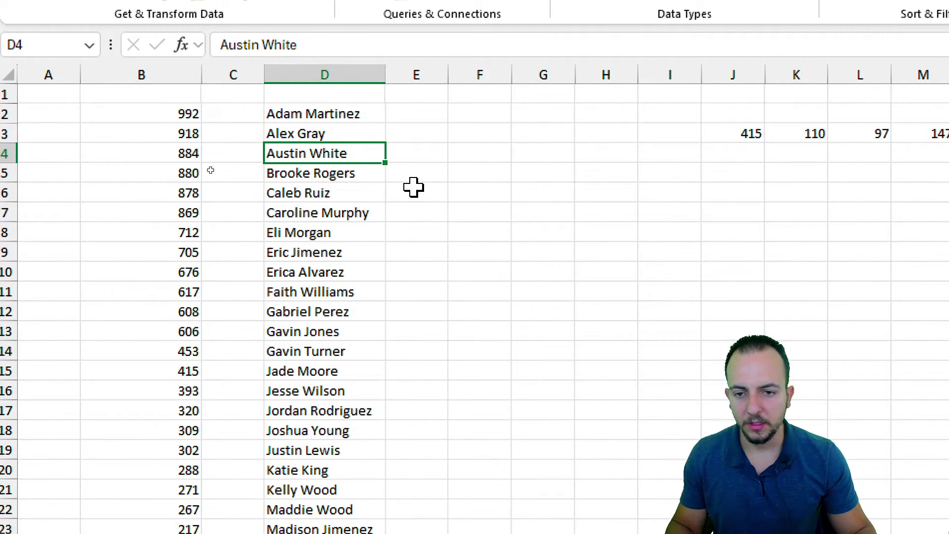
# Enter the header "Names" in cell D1 above the list of names
pyautogui.moveTo(373, 112); pyautogui.dragTo(297, 533)
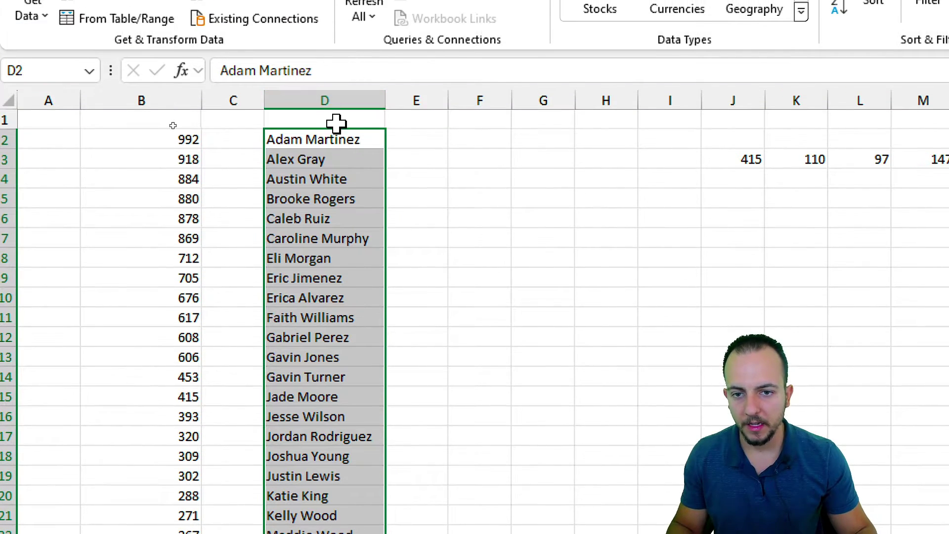
pyautogui.click(338, 26)
pyautogui.write('Names')
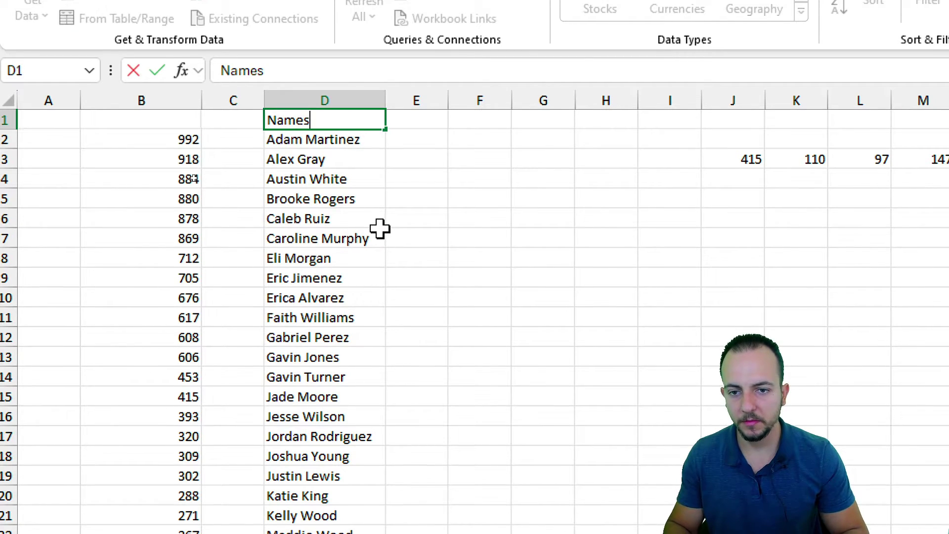
pyautogui.press('Return')
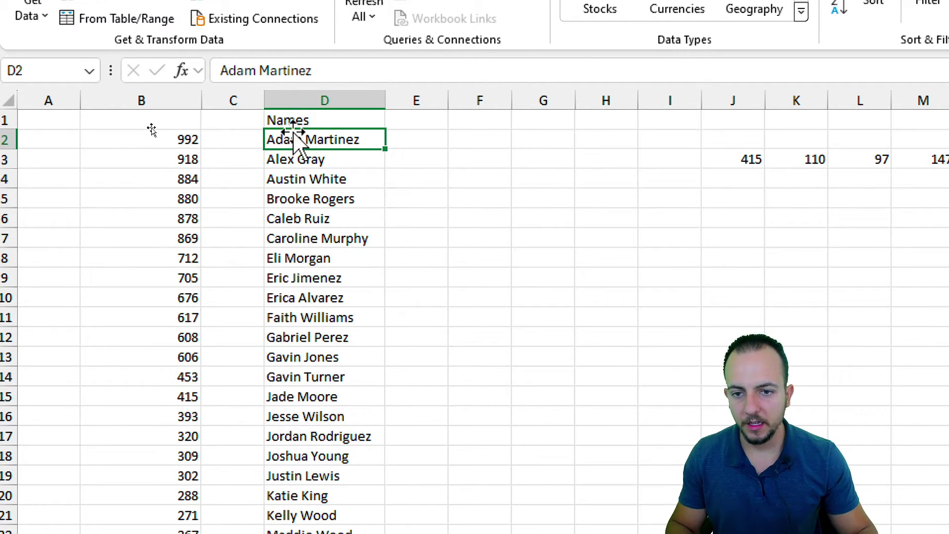
# Turn on filtering for the names list with its header in D1, and open the Names column's filter options
pyautogui.moveTo(322, 126); pyautogui.dragTo(285, 533)
pyautogui.moveTo(286, 473); pyautogui.dragTo(290, 533)
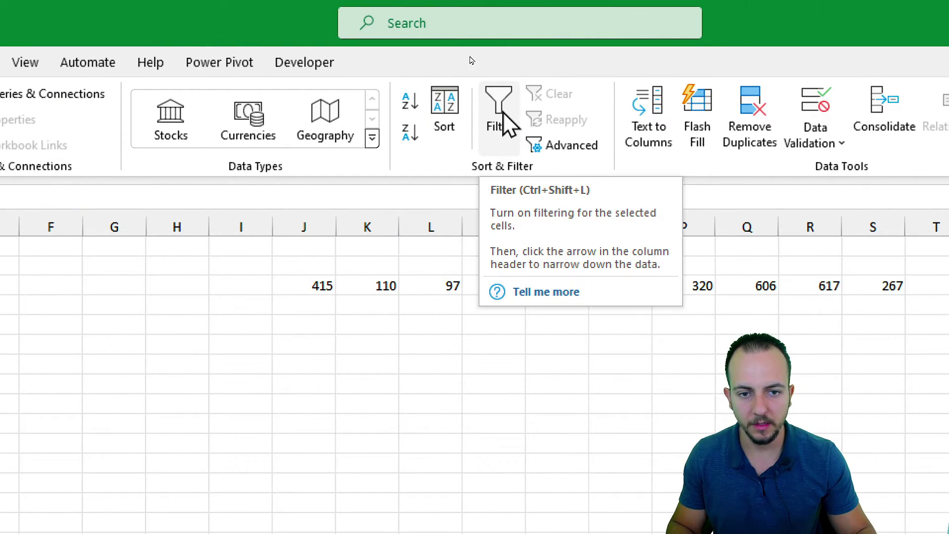
pyautogui.click(499, 148)
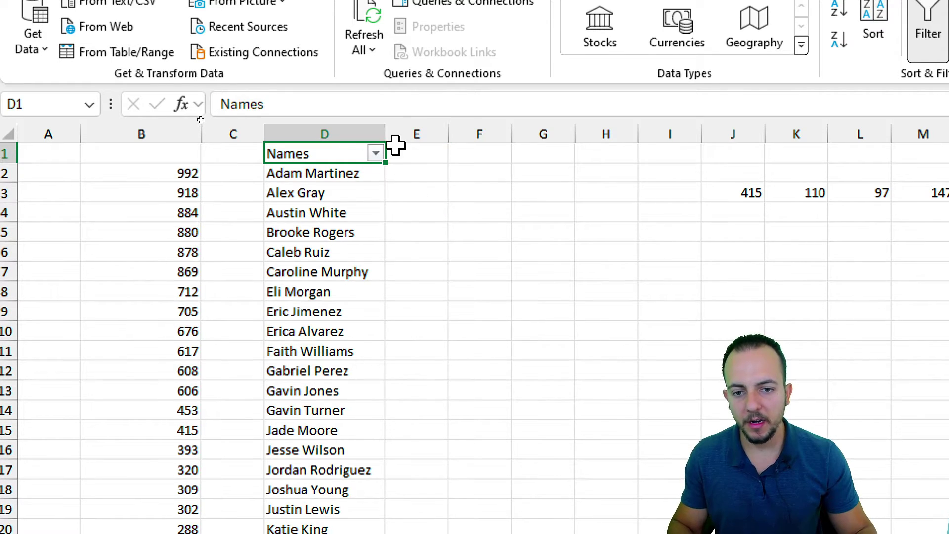
pyautogui.click(376, 153)
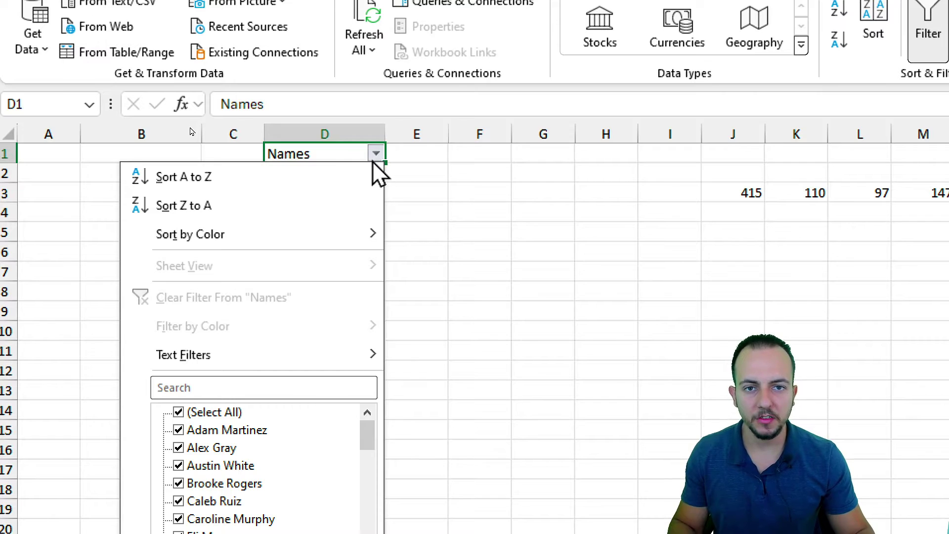
# Sort the Names column from A to Z and then from Z to A using its filter options
pyautogui.click(376, 154)
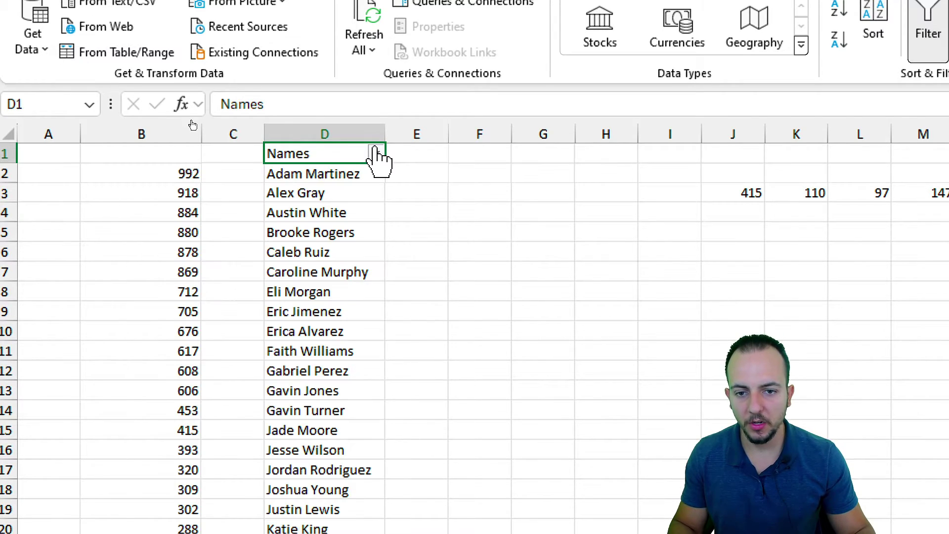
pyautogui.click(377, 153)
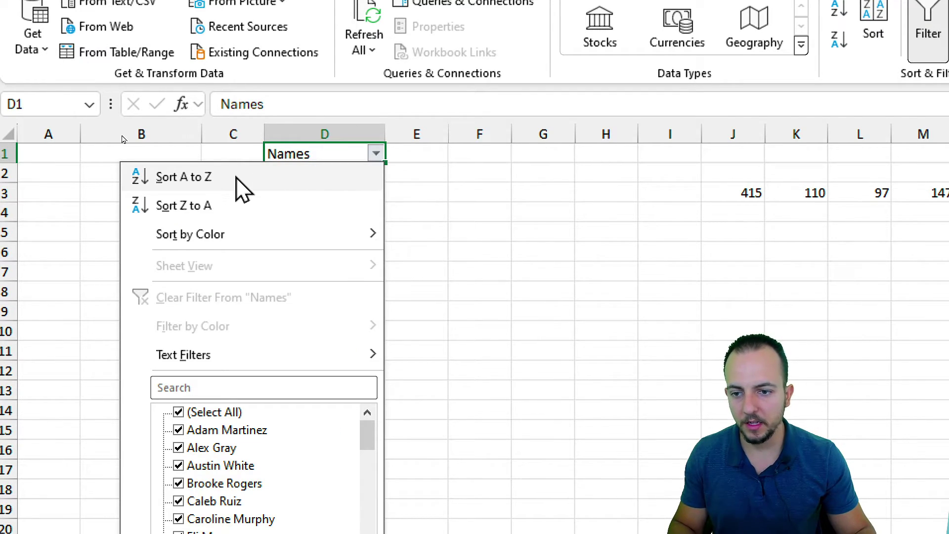
pyautogui.click(237, 179)
pyautogui.click(376, 154)
pyautogui.click(240, 202)
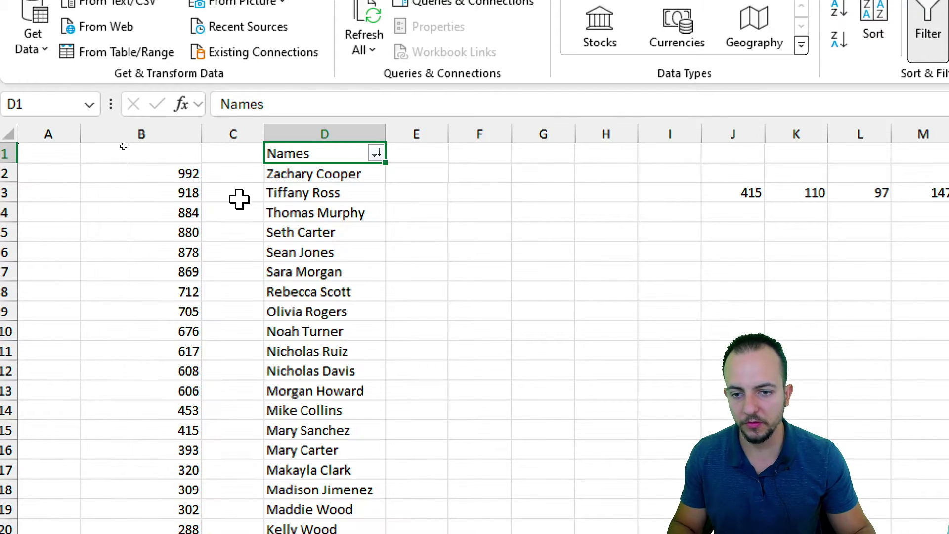
pyautogui.moveTo(321, 193); pyautogui.dragTo(349, 284)
pyautogui.click(348, 154)
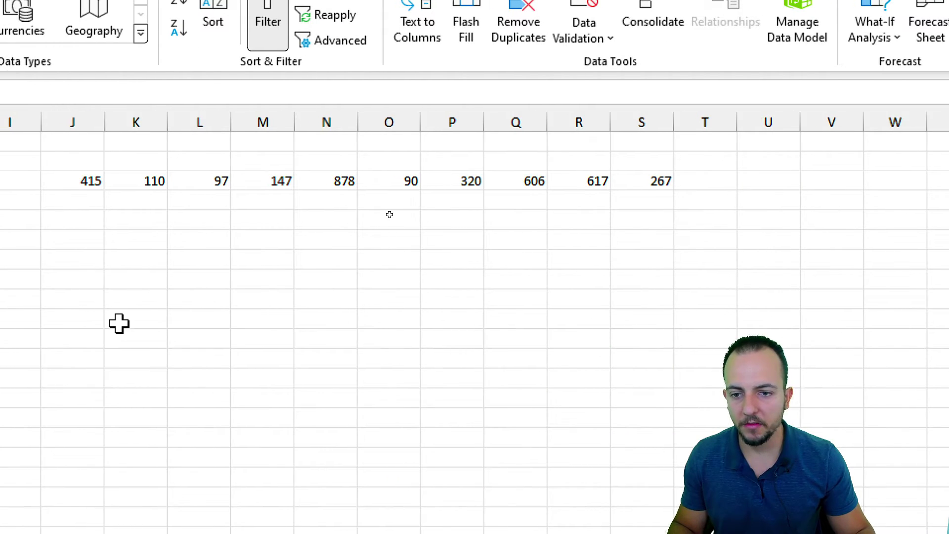
pyautogui.click(128, 184)
pyautogui.moveTo(119, 184); pyautogui.dragTo(675, 181)
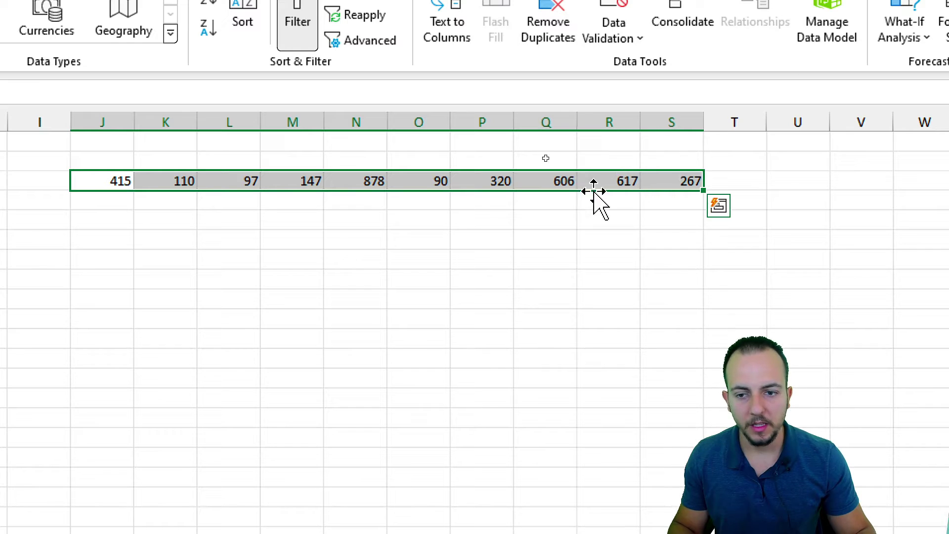
pyautogui.click(198, 185)
pyautogui.moveTo(119, 346); pyautogui.dragTo(118, 201)
pyautogui.moveTo(147, 270); pyautogui.dragTo(216, 330)
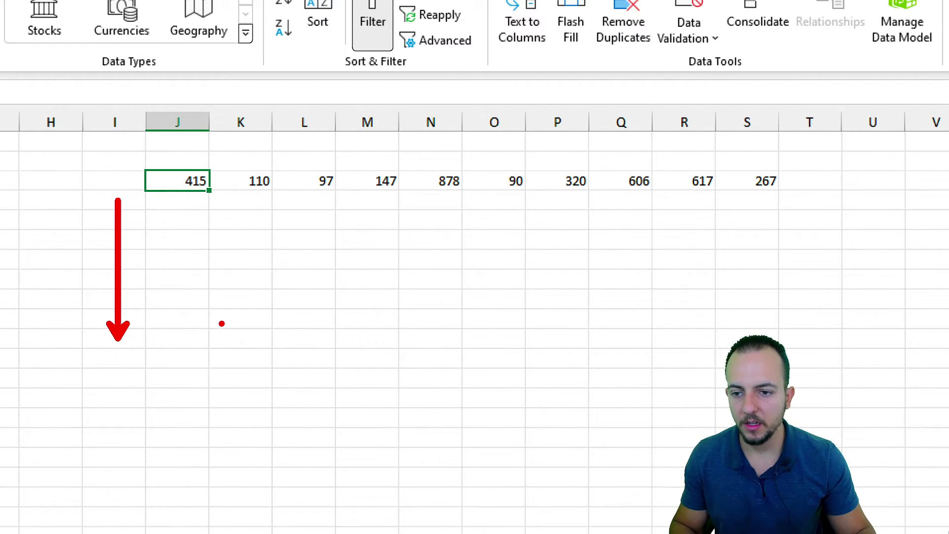
pyautogui.moveTo(199, 205); pyautogui.dragTo(577, 204)
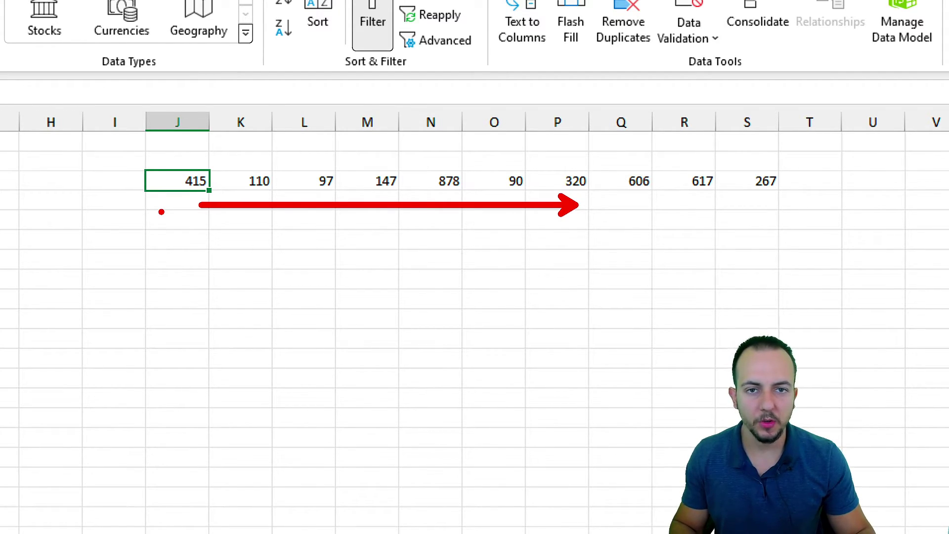
# Try to sort the horizontal row of numbers in J3:S3 from smallest to largest with the standard sort
pyautogui.moveTo(191, 182)
pyautogui.mouseDown()
pyautogui.moveTo(801, 180)
pyautogui.moveTo(759, 177)
pyautogui.mouseUp()
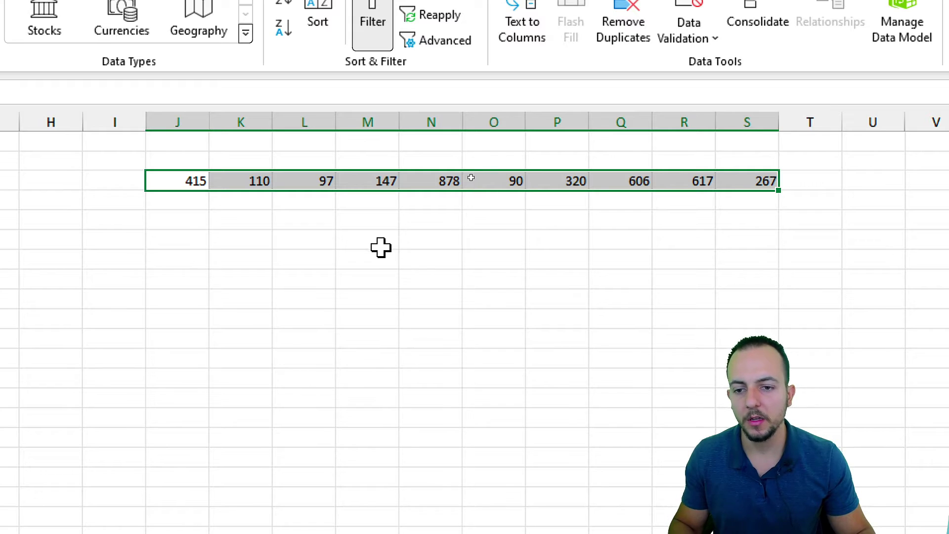
pyautogui.rightClick(274, 176)
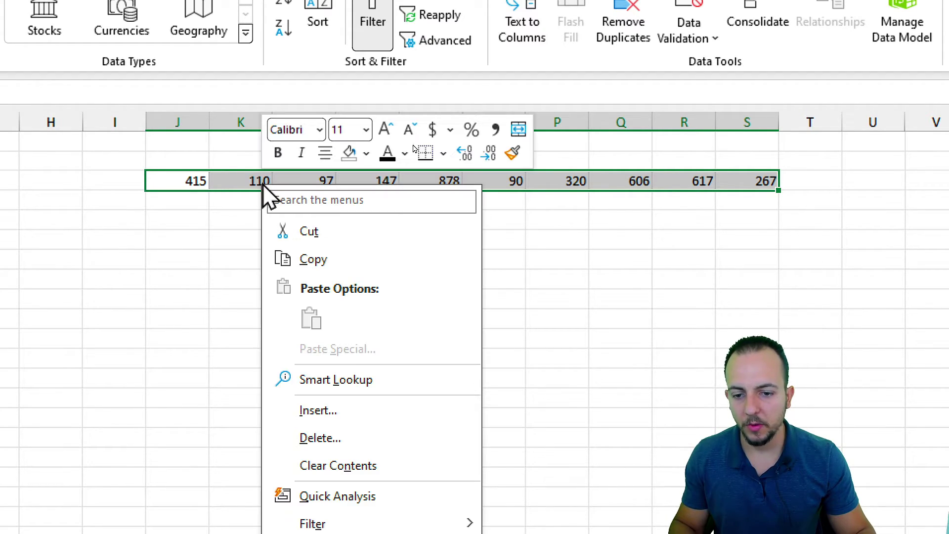
pyautogui.moveTo(388, 533)
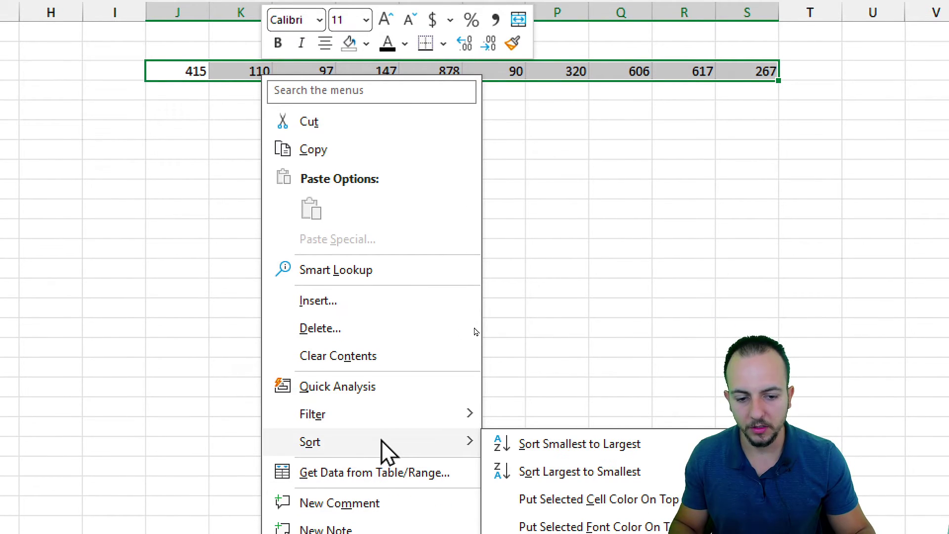
pyautogui.click(588, 447)
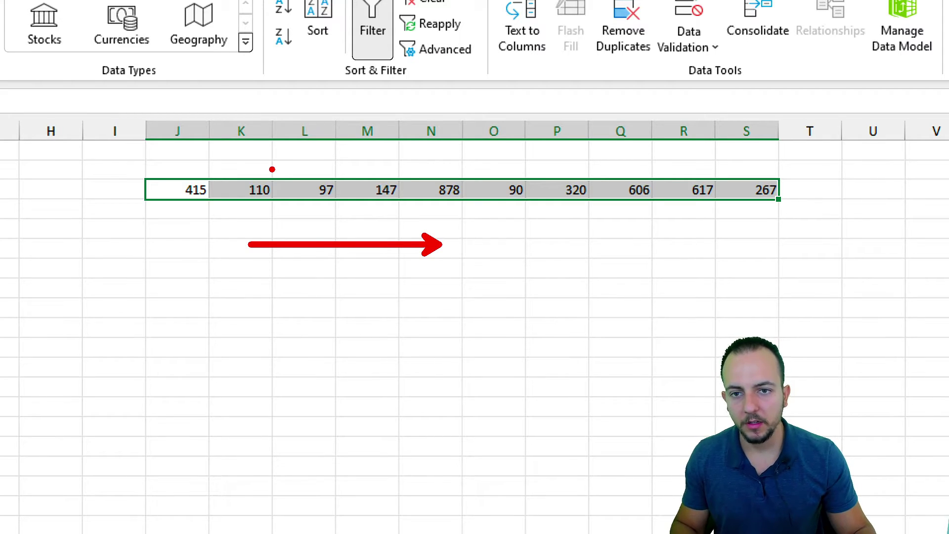
# Open the custom sort settings for the row of numbers in J3:S3 and place the dialog below the row
pyautogui.rightClick(234, 189)
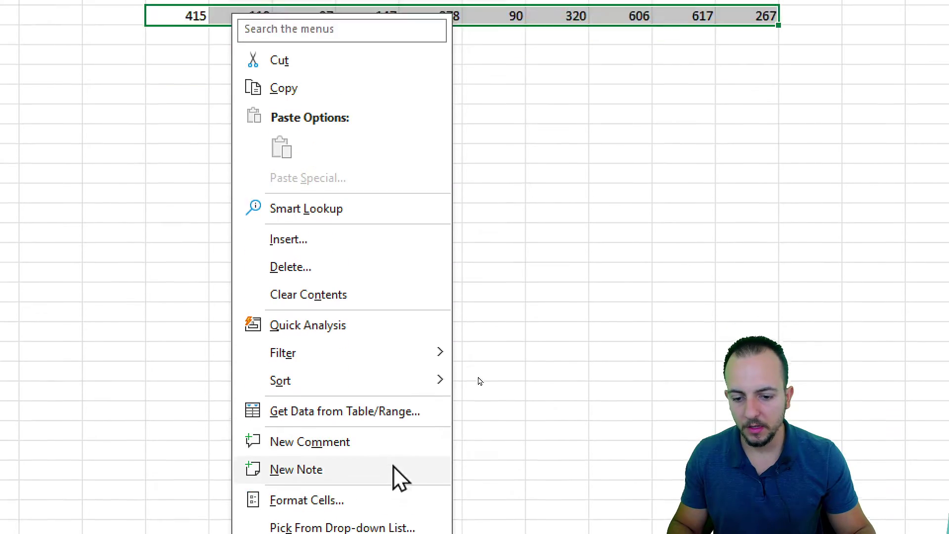
pyautogui.moveTo(399, 380)
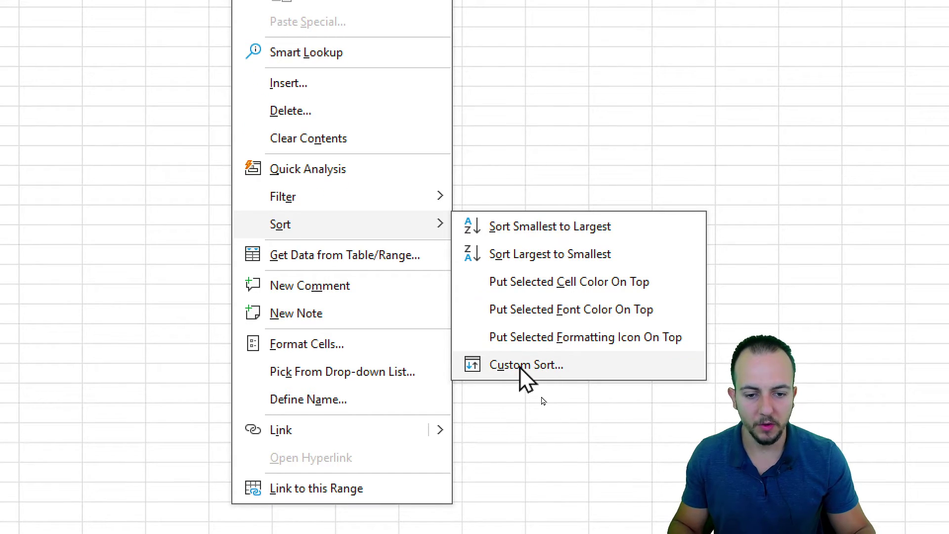
pyautogui.click(520, 369)
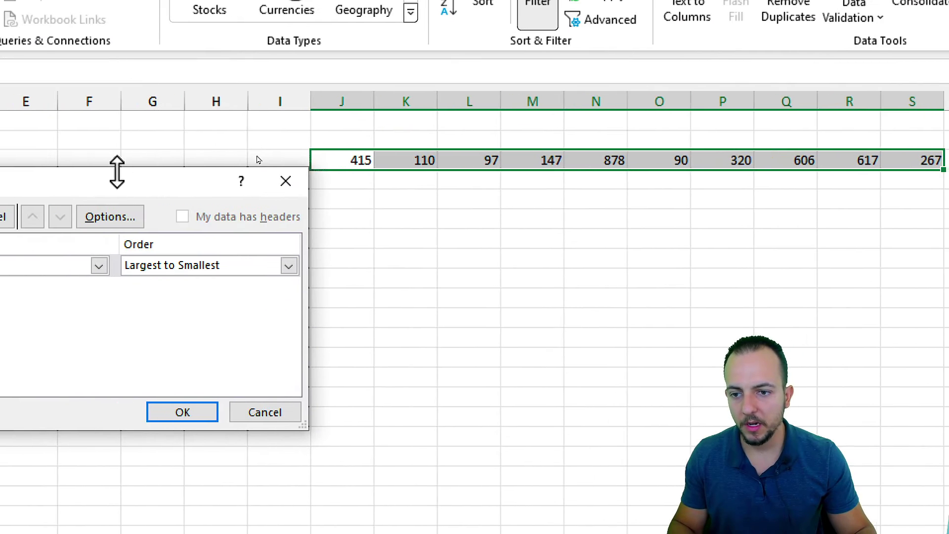
pyautogui.moveTo(503, 227); pyautogui.dragTo(572, 211)
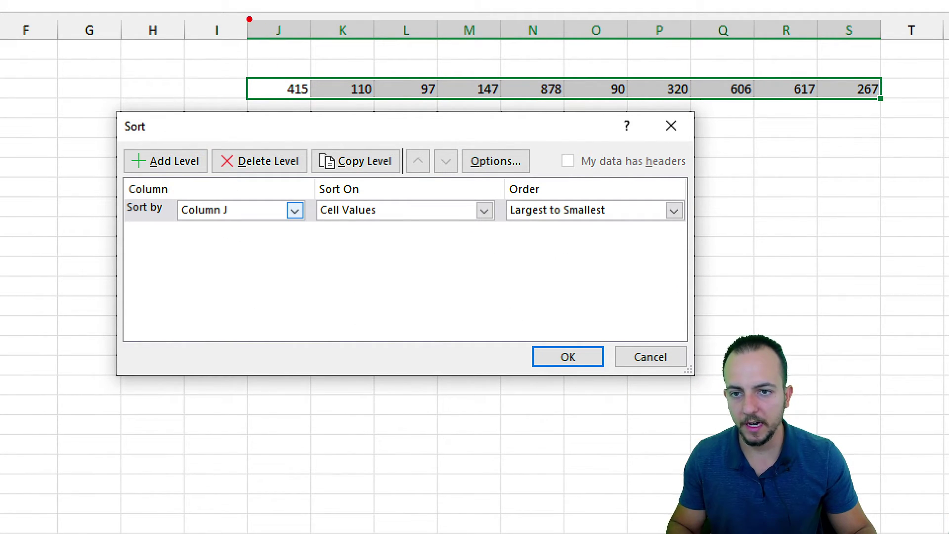
pyautogui.moveTo(250, 18)
pyautogui.mouseDown()
pyautogui.moveTo(275, 120)
pyautogui.moveTo(299, 451)
pyautogui.moveTo(316, 504)
pyautogui.mouseUp()
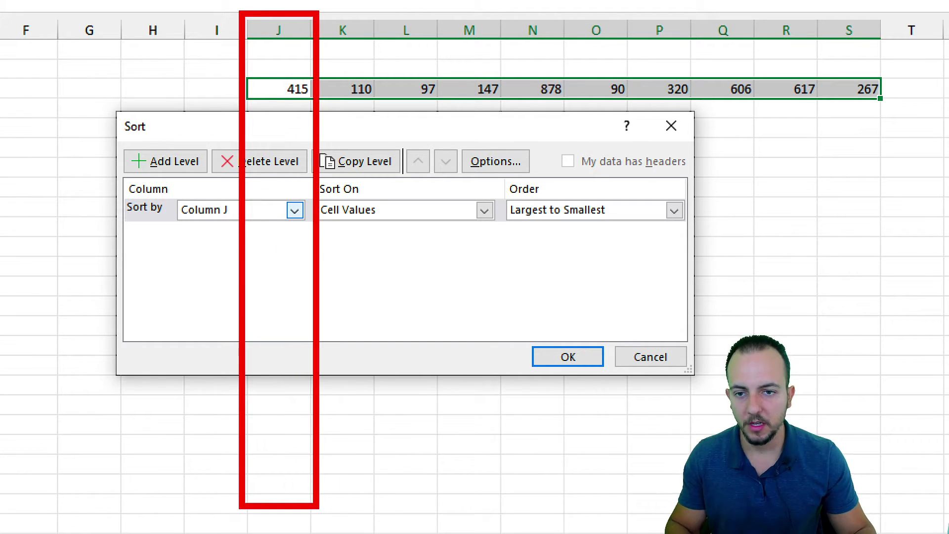
pyautogui.press('e')
pyautogui.moveTo(233, 66); pyautogui.dragTo(908, 108)
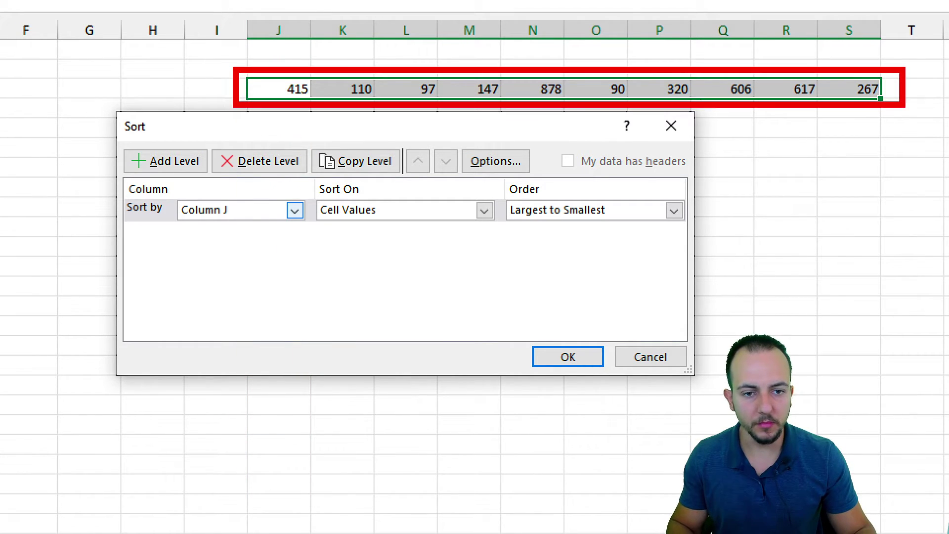
pyautogui.press('e')
# Set the sort orientation to left to right in the sort options
pyautogui.click(504, 167)
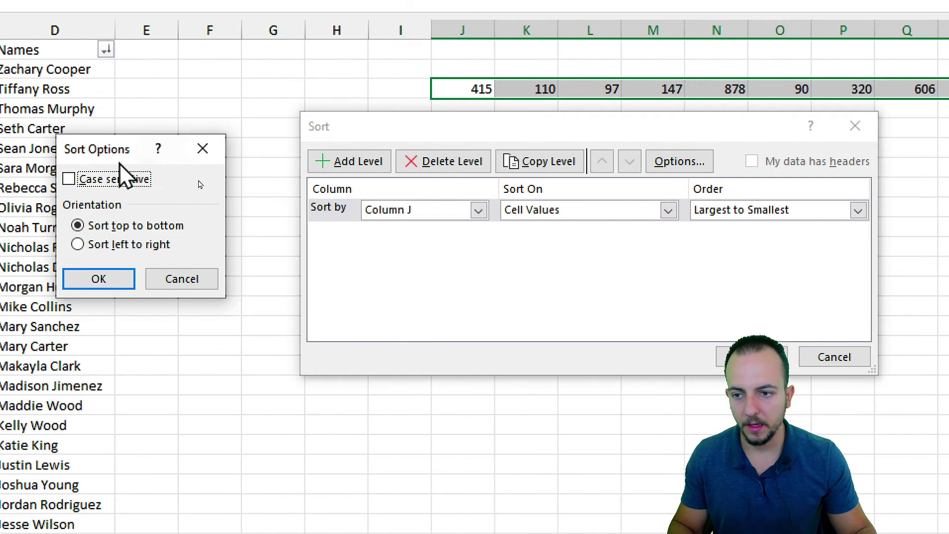
pyautogui.moveTo(121, 165); pyautogui.dragTo(399, 260)
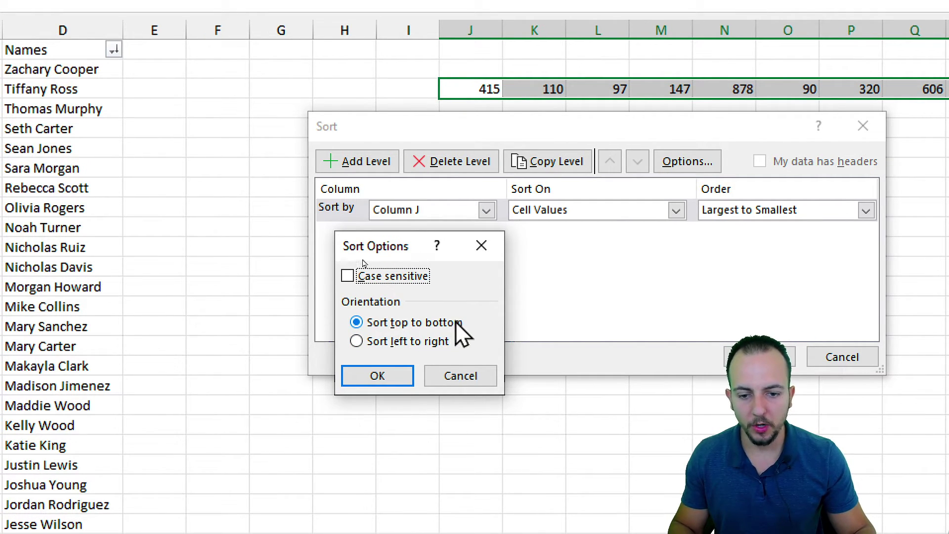
pyautogui.click(388, 343)
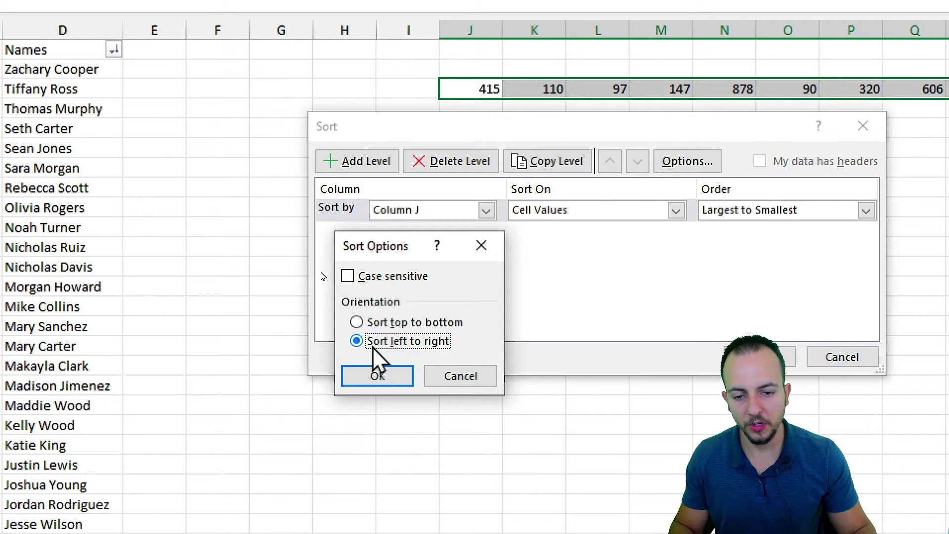
pyautogui.click(386, 378)
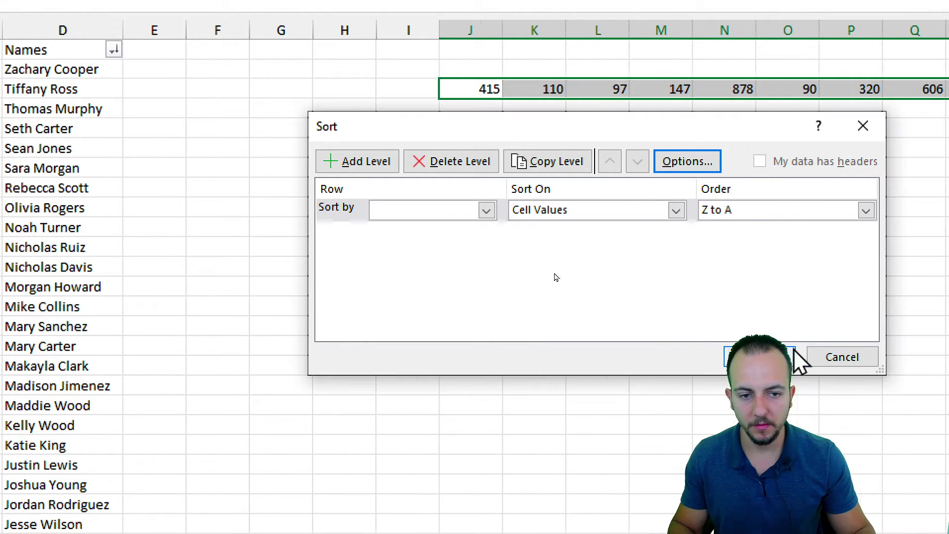
# Sort J3:S3 by Row 3 on cell values, ordered smallest to largest, and check the reordered numbers
pyautogui.click(261, 212)
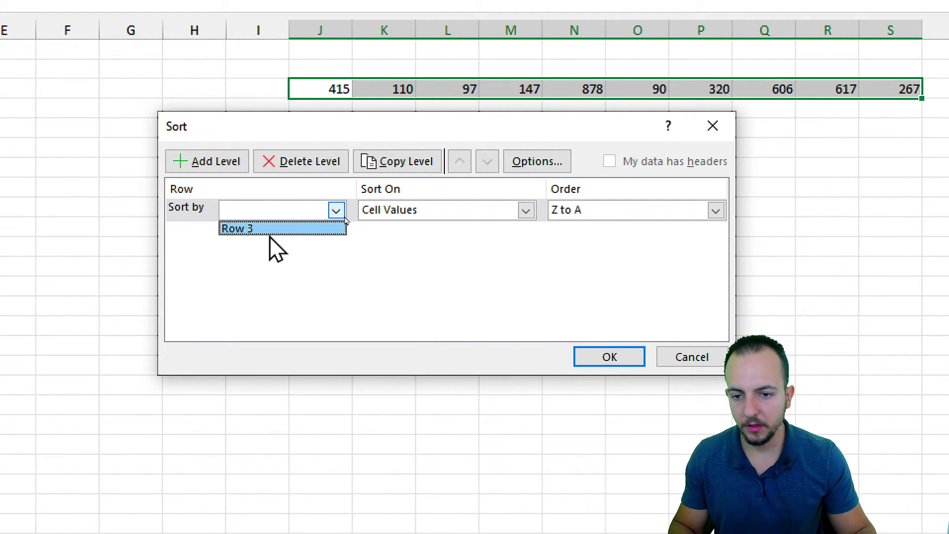
pyautogui.click(284, 233)
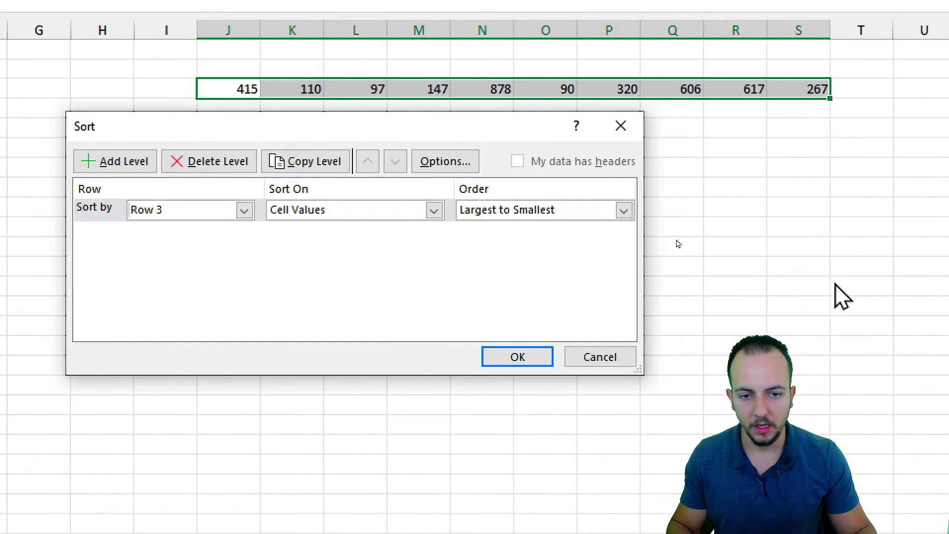
pyautogui.click(629, 210)
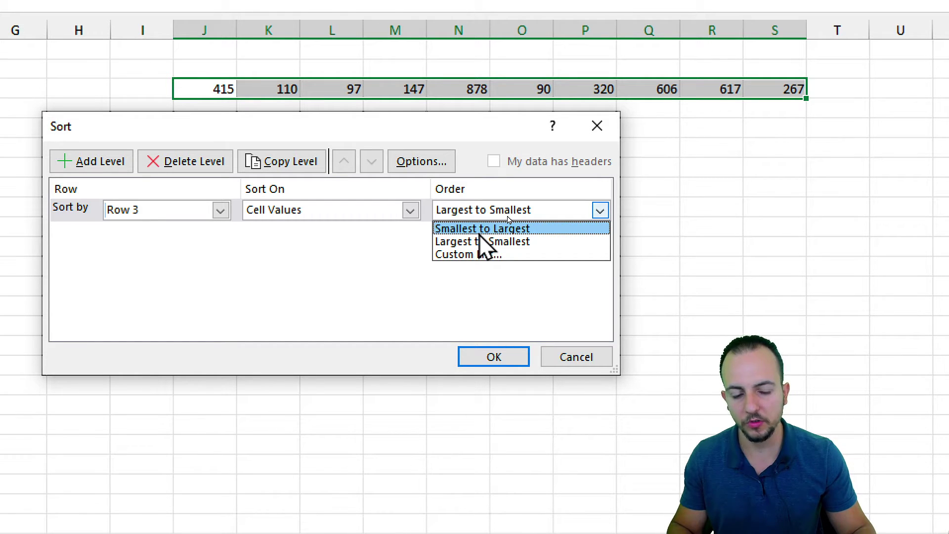
pyautogui.click(521, 228)
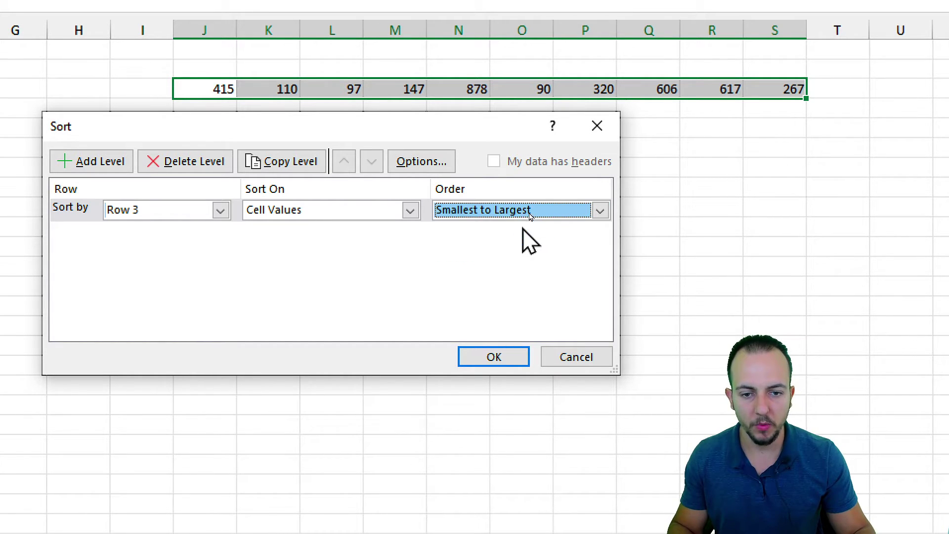
pyautogui.click(492, 363)
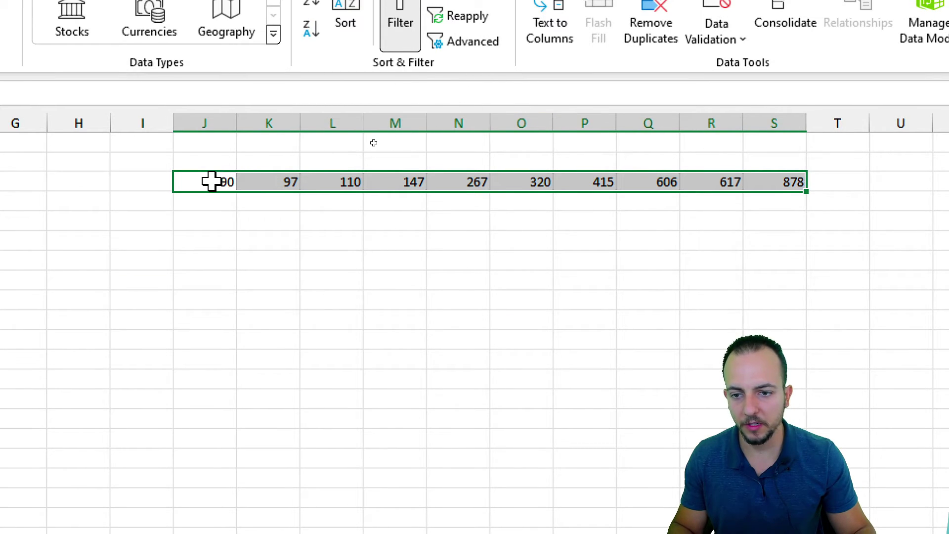
pyautogui.moveTo(212, 182); pyautogui.dragTo(789, 184)
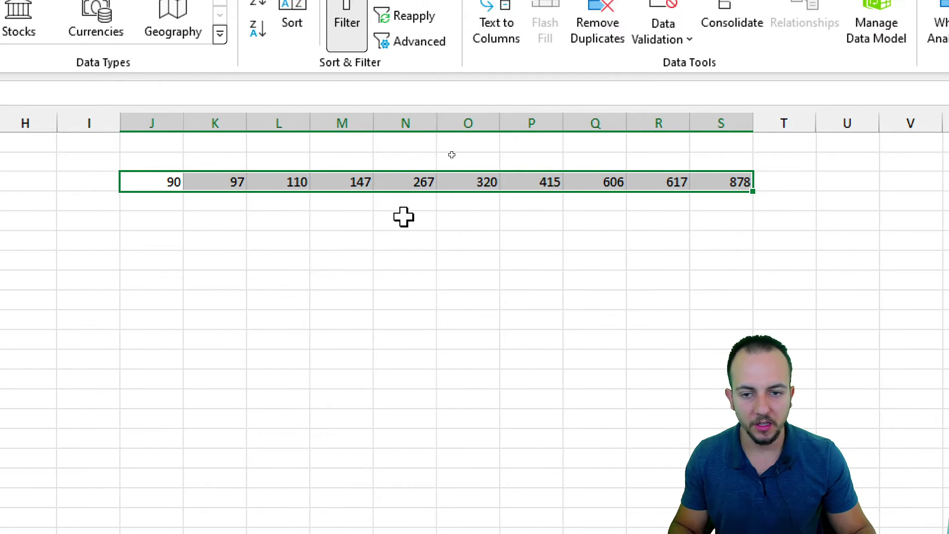
pyautogui.click(159, 184)
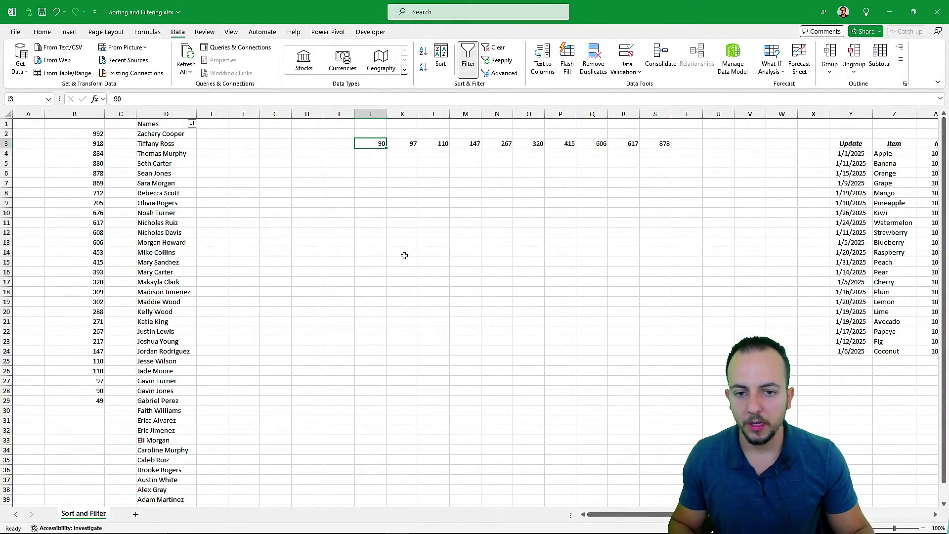
# Examine the uncoloured fruit table in Y3:AB24 with its Update, Item, Id and Qty columns
pyautogui.hscroll(10, 404, 255)
pyautogui.click(187, 144)
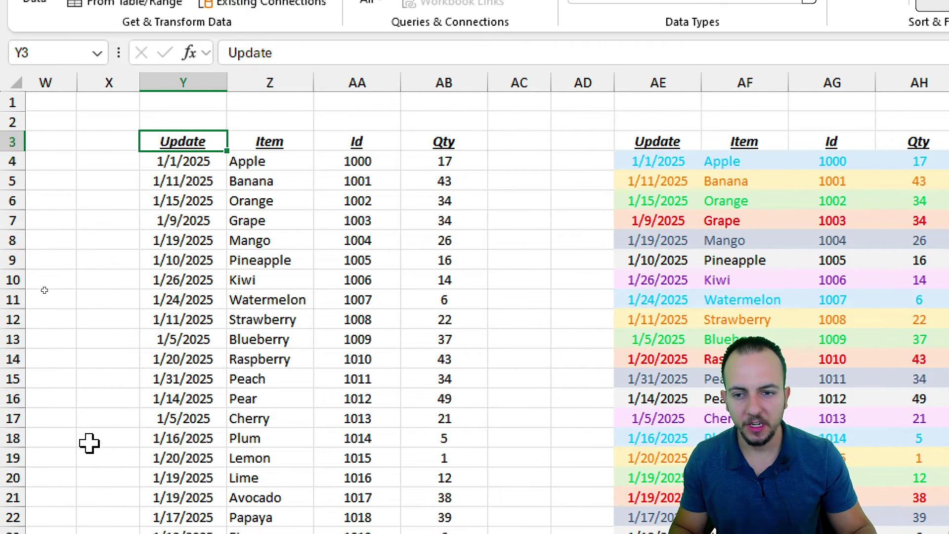
pyautogui.click(208, 81)
pyautogui.click(274, 81)
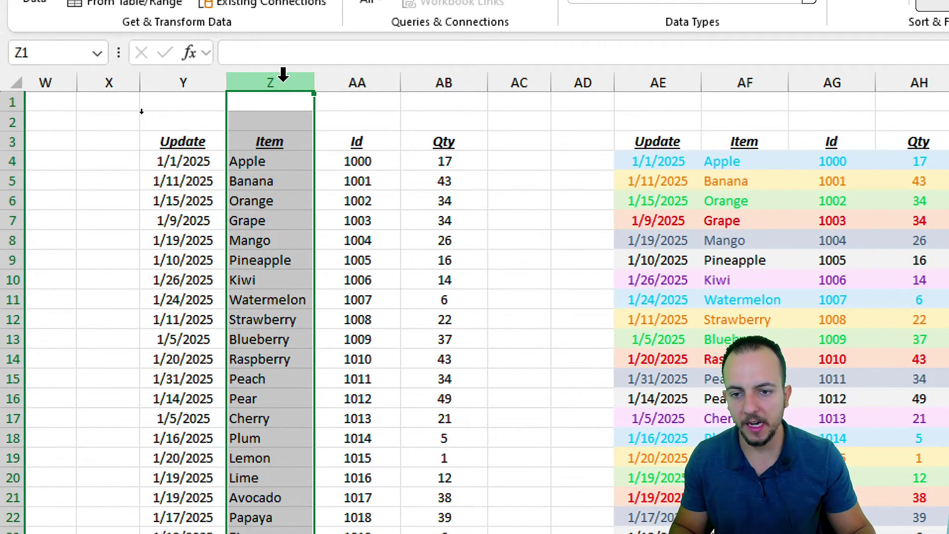
pyautogui.click(382, 81)
pyautogui.click(423, 80)
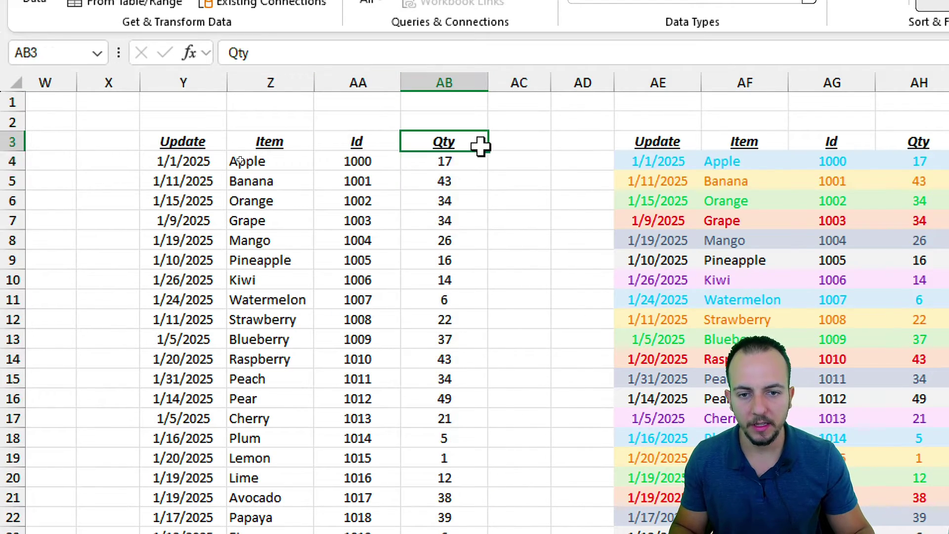
pyautogui.moveTo(481, 144); pyautogui.dragTo(475, 322)
pyautogui.moveTo(267, 181); pyautogui.dragTo(302, 337)
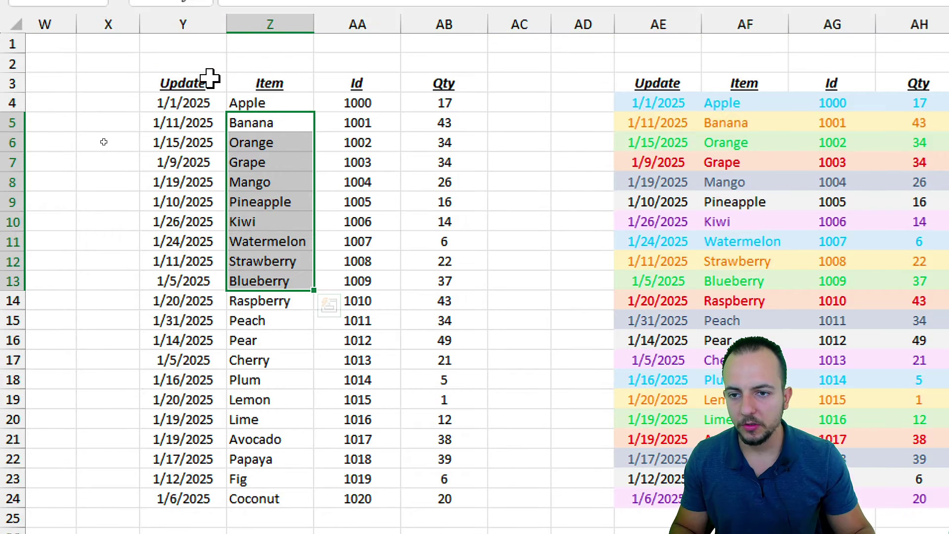
pyautogui.click(202, 49)
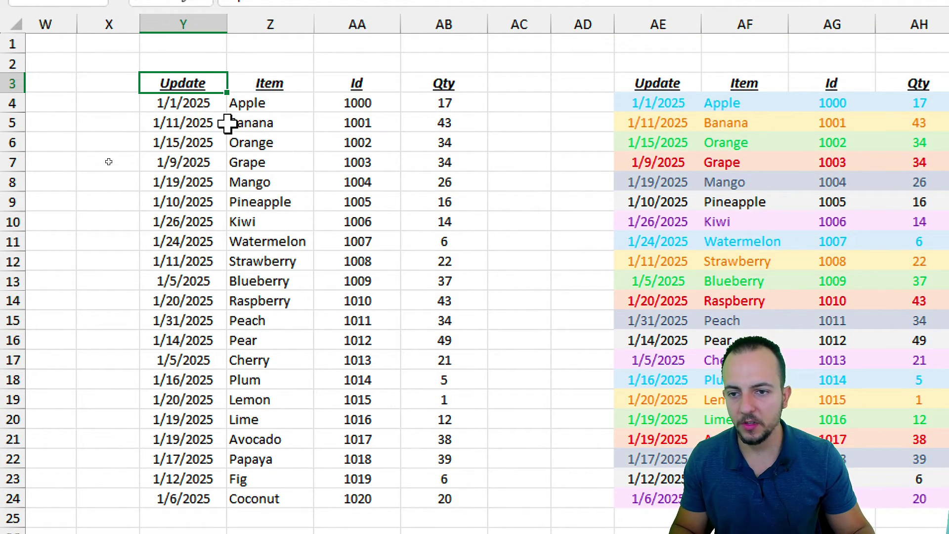
pyautogui.moveTo(208, 105); pyautogui.dragTo(191, 221)
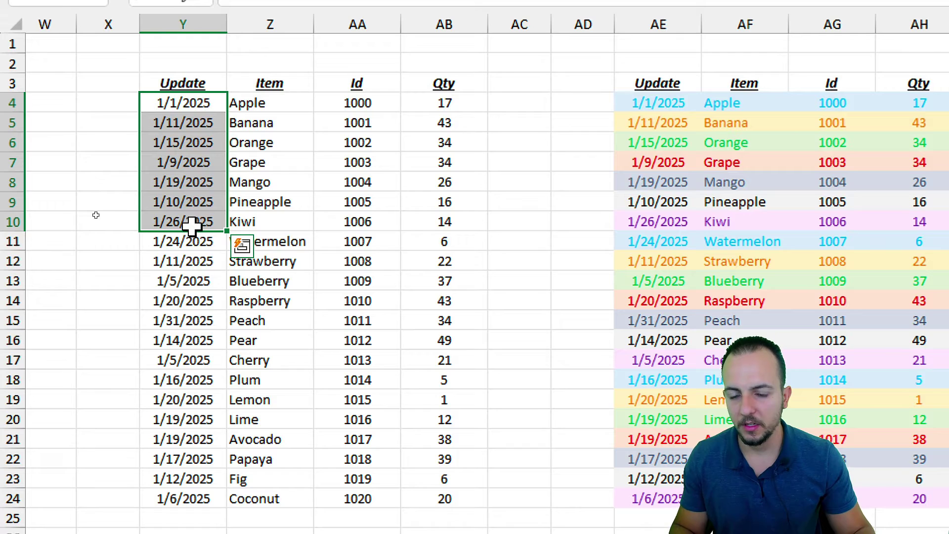
pyautogui.click(204, 84)
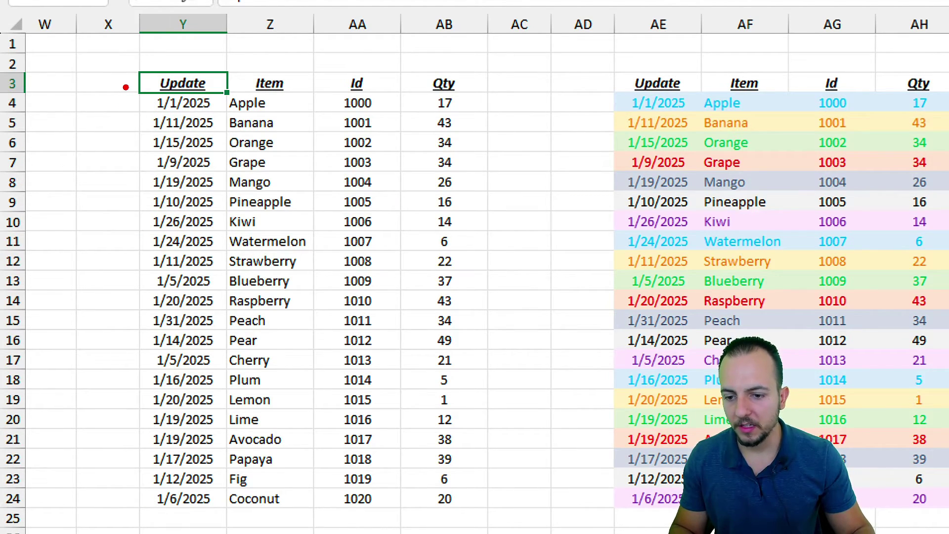
# Examine the order of the dates in the Update column (Y4:Y24) of the uncoloured fruit table
pyautogui.moveTo(126, 87)
pyautogui.mouseDown()
pyautogui.moveTo(155, 138)
pyautogui.moveTo(229, 514)
pyautogui.mouseUp()
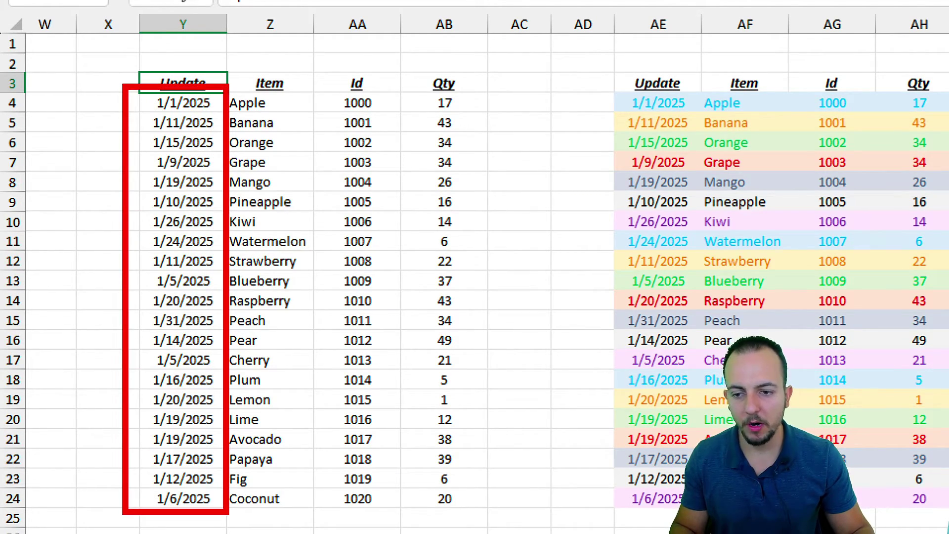
pyautogui.press('e')
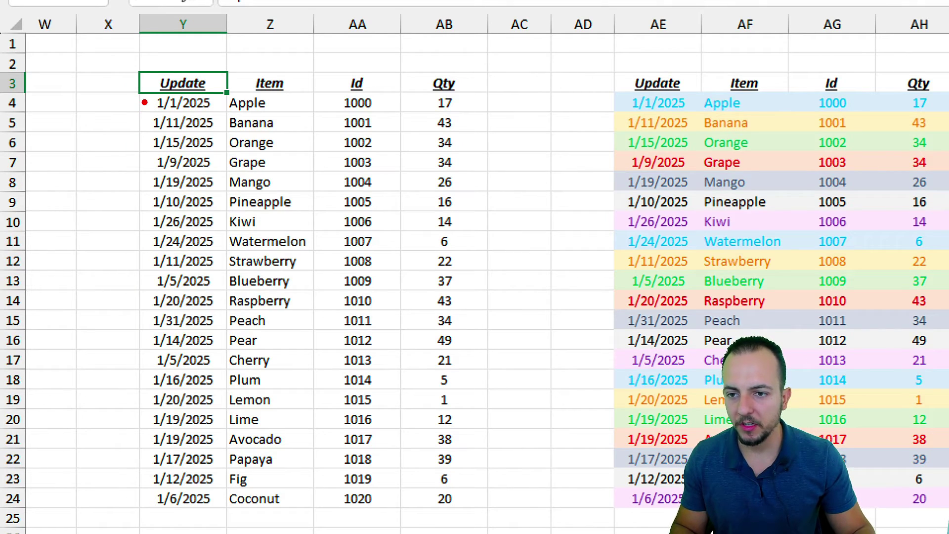
pyautogui.press('e')
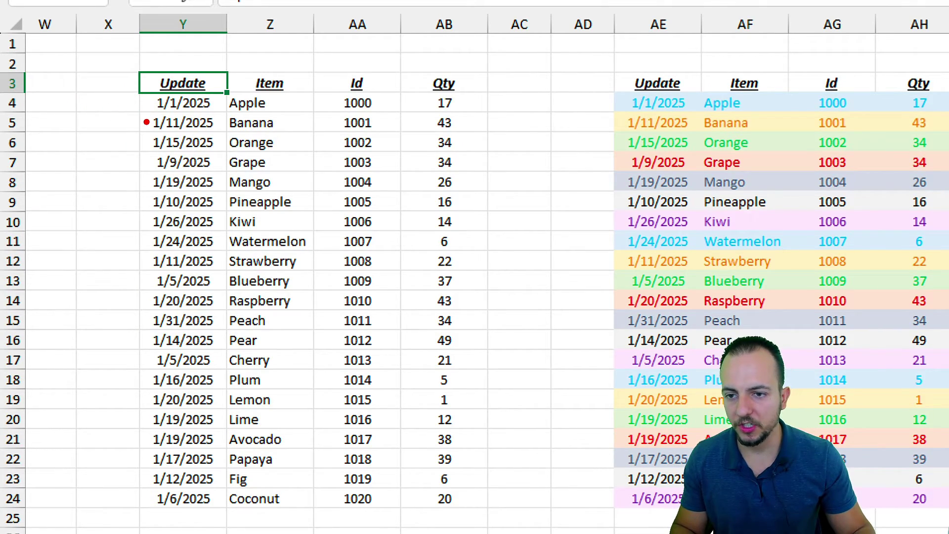
pyautogui.moveTo(146, 122); pyautogui.dragTo(79, 102)
pyautogui.moveTo(143, 165); pyautogui.dragTo(81, 138)
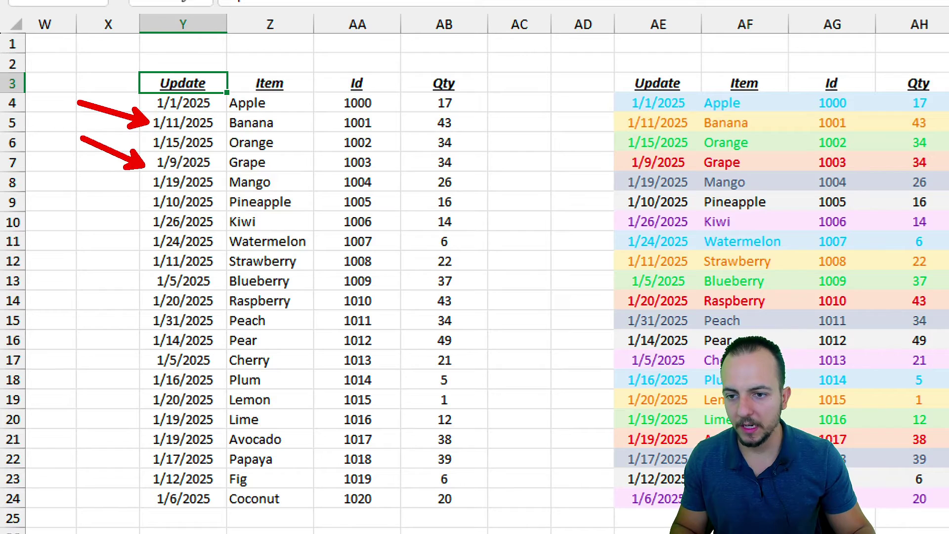
pyautogui.moveTo(147, 280); pyautogui.dragTo(82, 231)
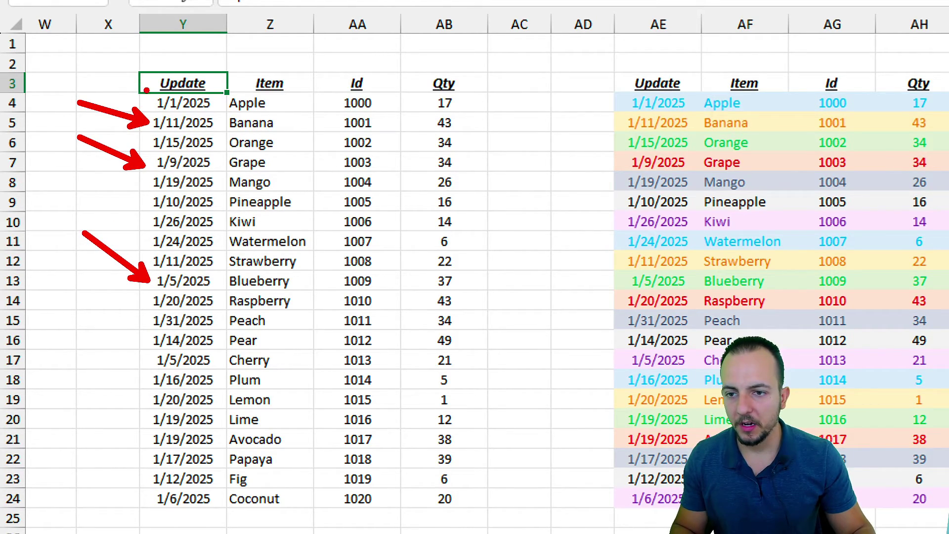
pyautogui.moveTo(146, 90); pyautogui.dragTo(225, 520)
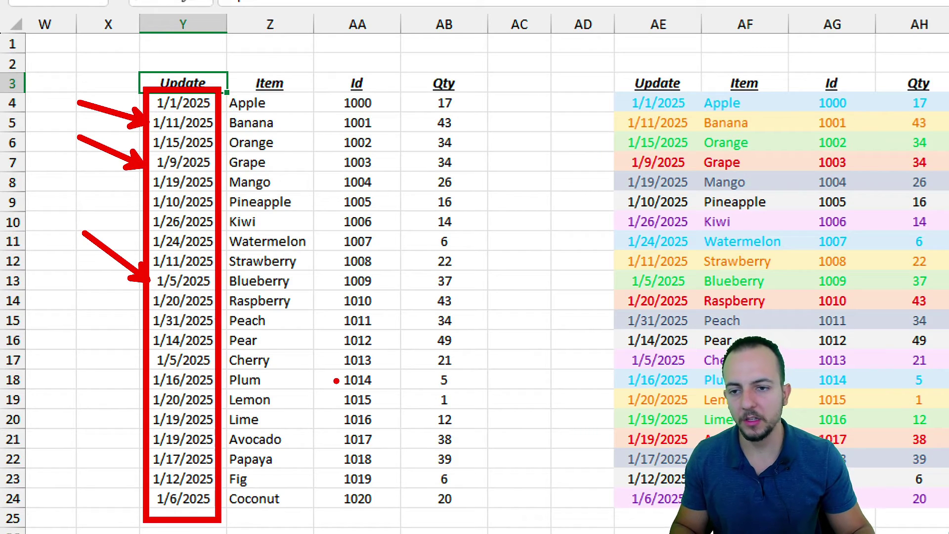
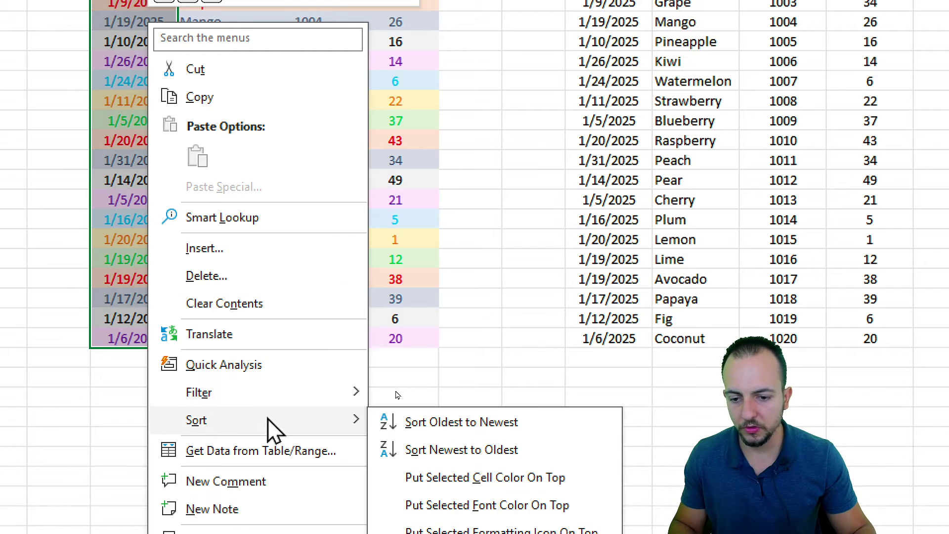
# Sort the coloured table's Update column (AE3:AE24) oldest to newest, continuing with the current selection only
pyautogui.click(452, 420)
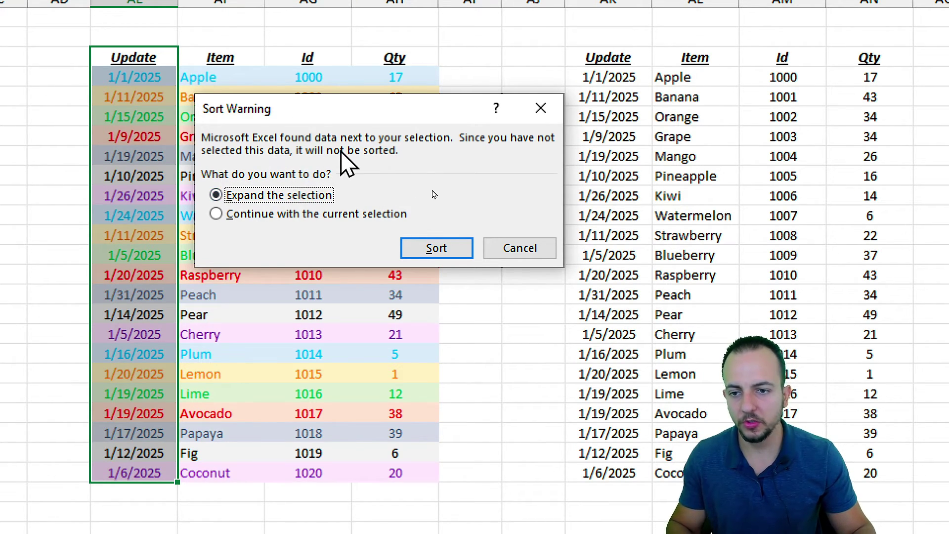
pyautogui.moveTo(87, 45)
pyautogui.mouseDown()
pyautogui.moveTo(233, 216)
pyautogui.moveTo(440, 488)
pyautogui.mouseUp()
pyautogui.moveTo(462, 355); pyautogui.dragTo(559, 297)
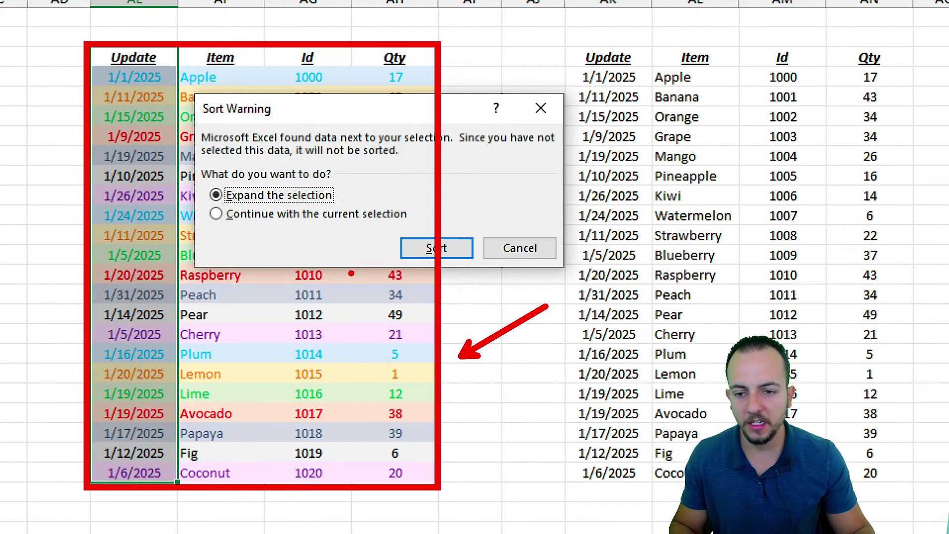
pyautogui.hotkey('ctrl', 'z')
pyautogui.hotkey('ctrl', 'z')
pyautogui.moveTo(83, 39)
pyautogui.mouseDown()
pyautogui.moveTo(136, 180)
pyautogui.moveTo(178, 493)
pyautogui.mouseUp()
pyautogui.press('Escape')
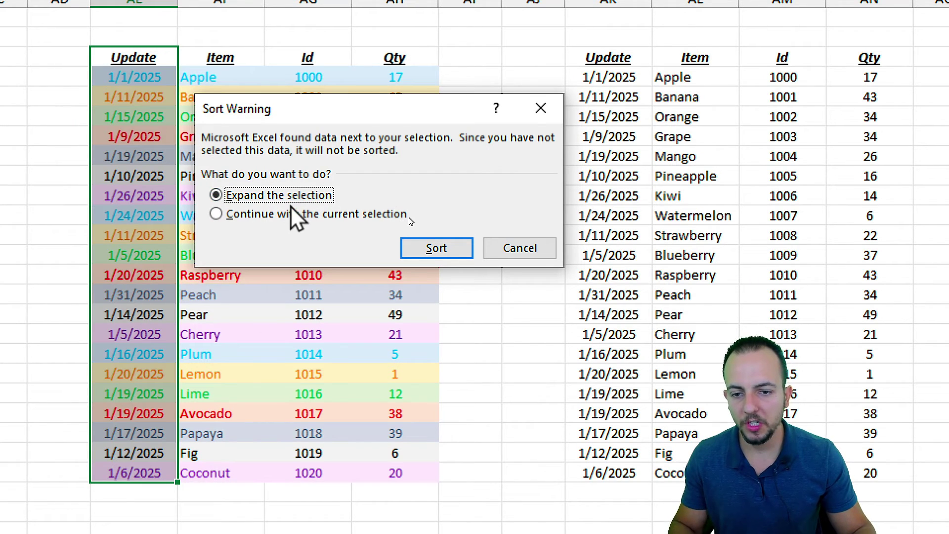
pyautogui.click(284, 214)
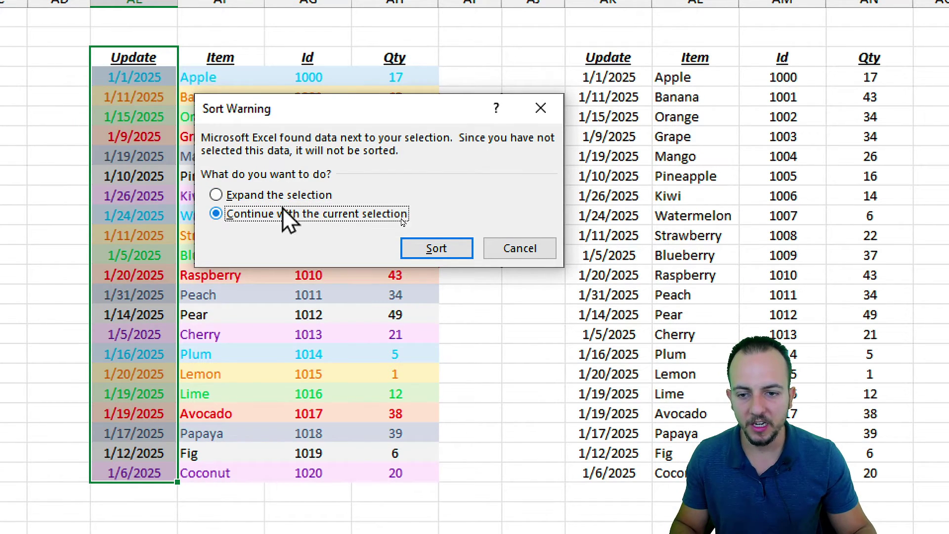
pyautogui.click(437, 248)
# Compare the sorted Update dates with the items beside them in the coloured table, and undo the sort
pyautogui.moveTo(88, 28)
pyautogui.mouseDown()
pyautogui.moveTo(186, 402)
pyautogui.moveTo(187, 491)
pyautogui.moveTo(188, 484)
pyautogui.mouseUp()
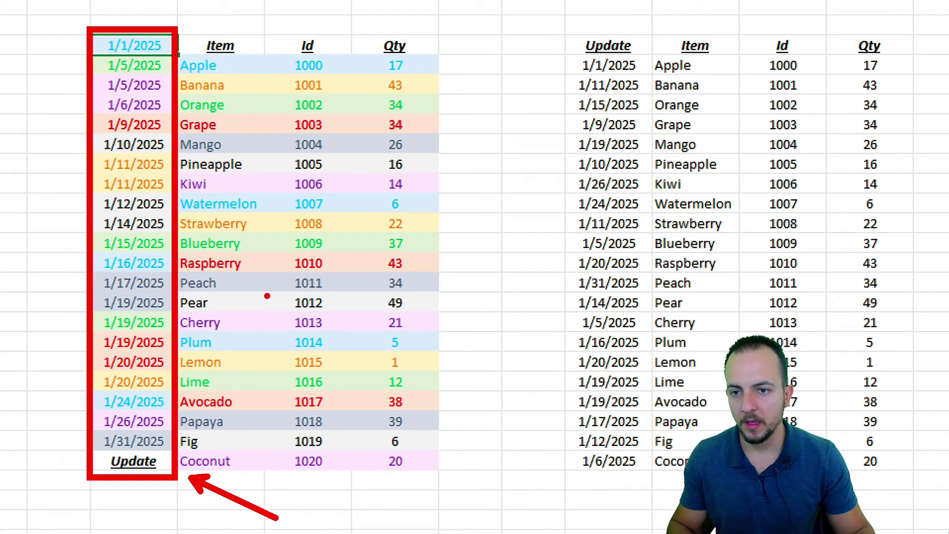
pyautogui.press('Escape')
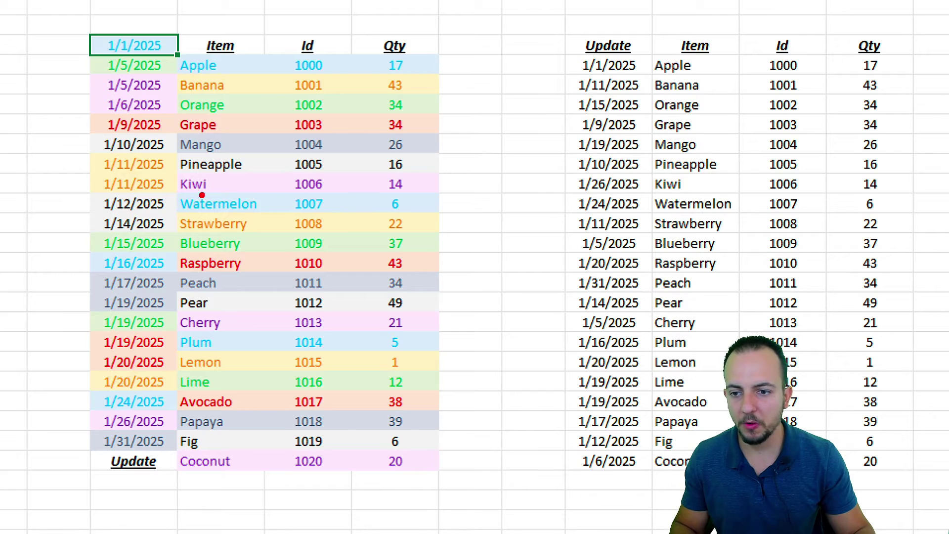
pyautogui.moveTo(80, 172)
pyautogui.mouseDown()
pyautogui.moveTo(405, 187)
pyautogui.moveTo(446, 198)
pyautogui.mouseUp()
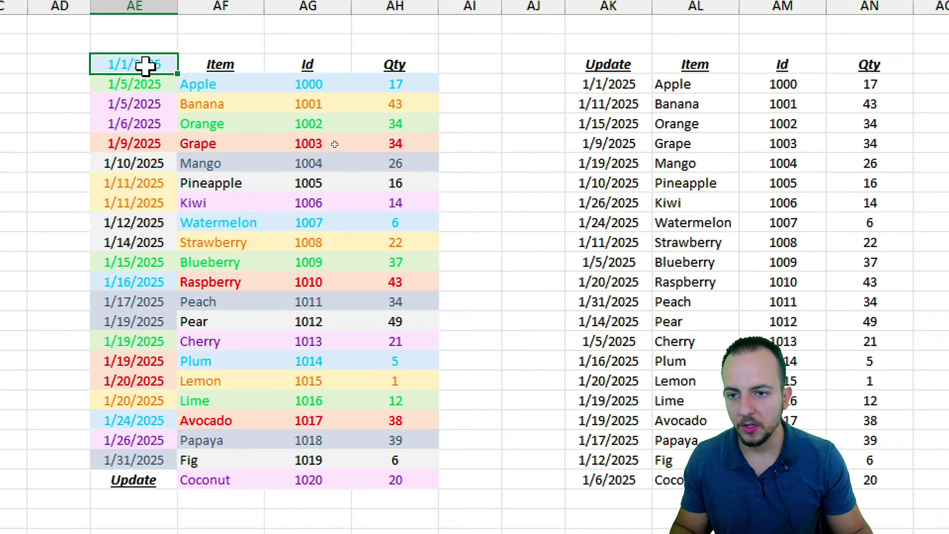
pyautogui.moveTo(148, 43); pyautogui.dragTo(383, 476)
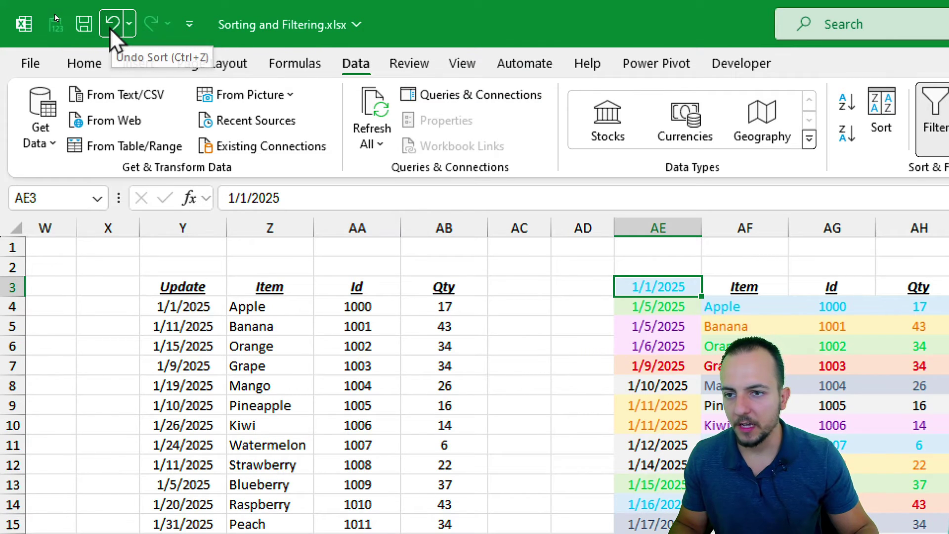
pyautogui.click(111, 30)
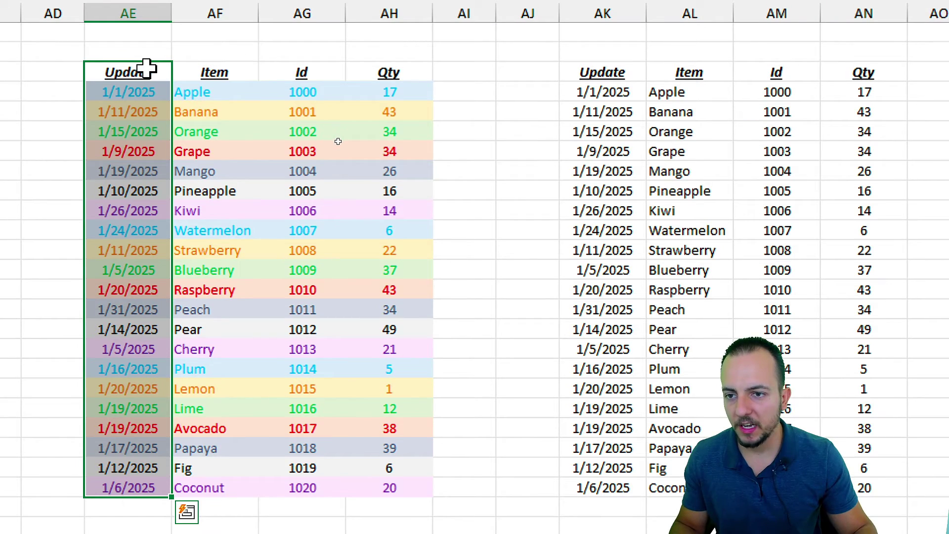
# Sort the Update column AE3:AE24 oldest to newest again, this time expanding the selection to the neighbouring data
pyautogui.moveTo(144, 47); pyautogui.dragTo(154, 487)
pyautogui.rightClick(144, 424)
pyautogui.moveTo(258, 367)
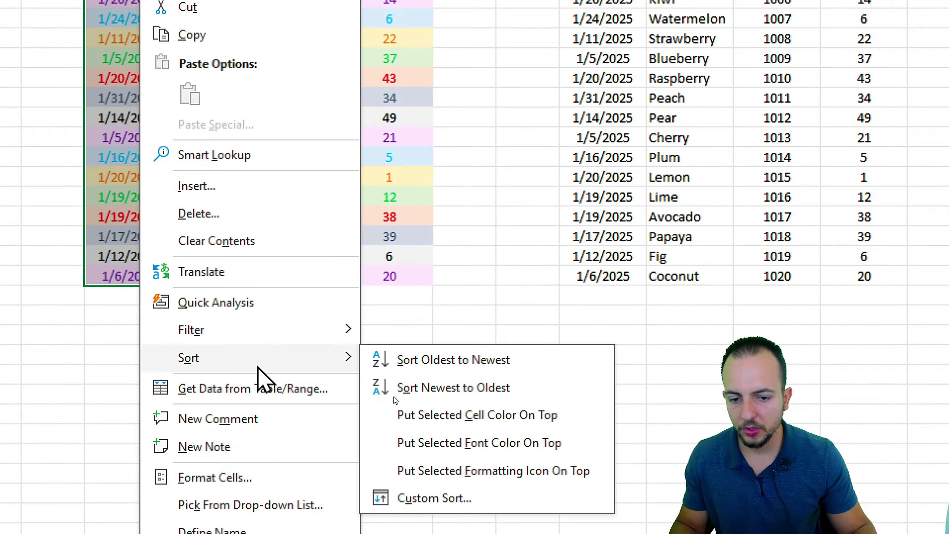
pyautogui.click(452, 370)
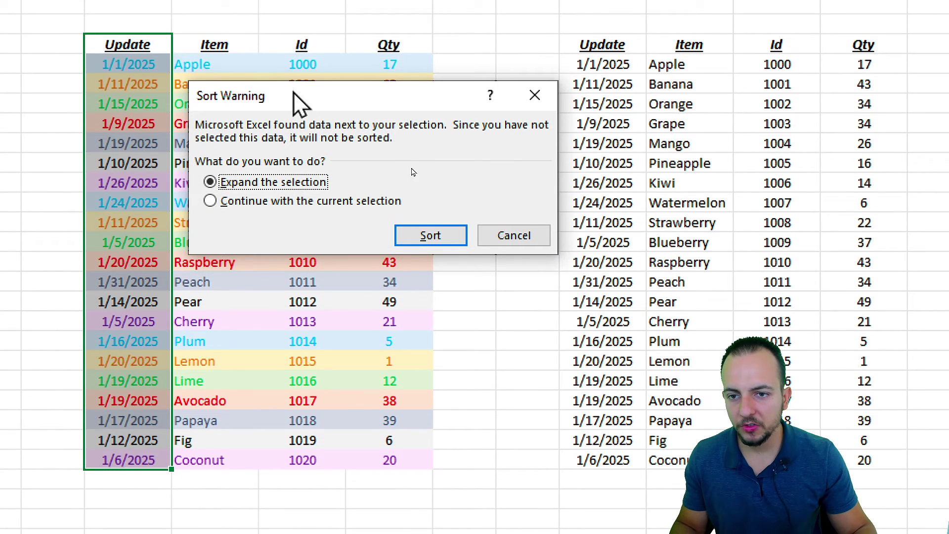
pyautogui.moveTo(298, 104); pyautogui.dragTo(298, 133)
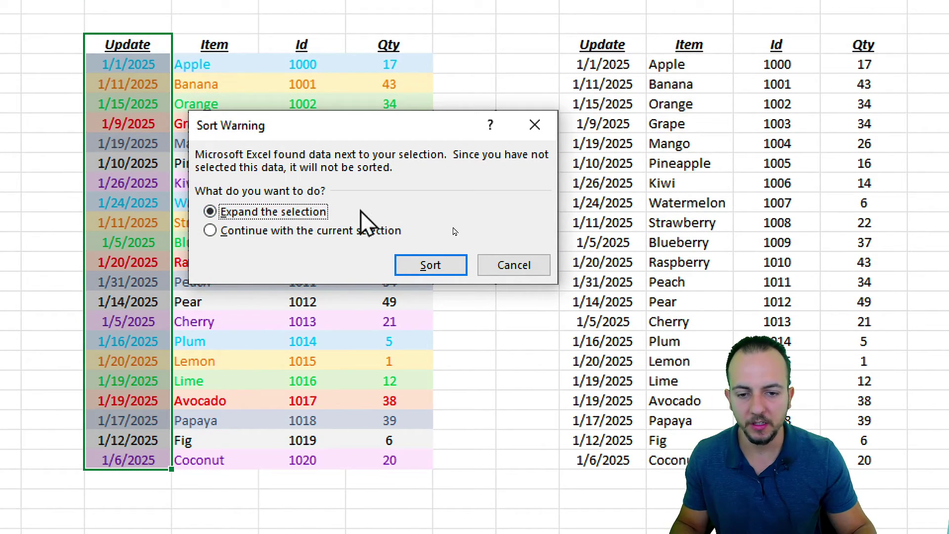
pyautogui.click(433, 266)
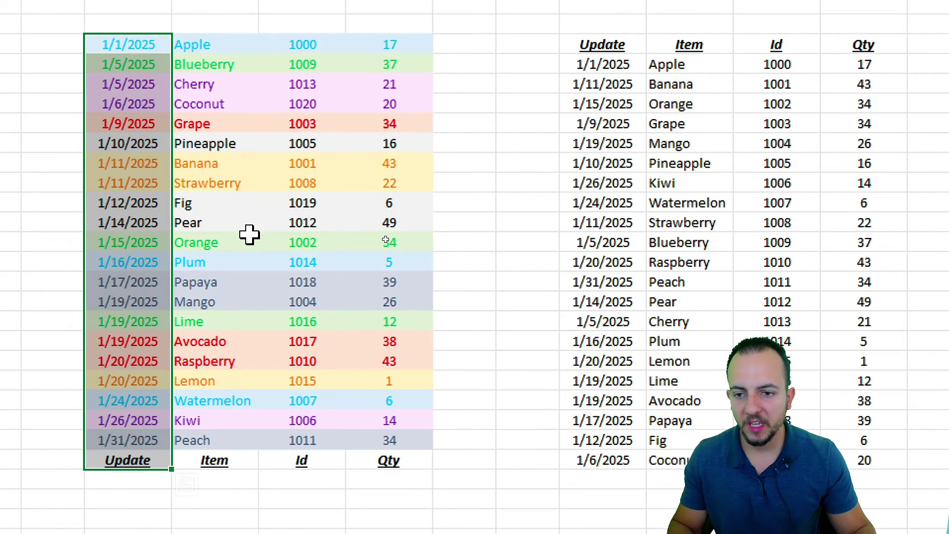
# Check where the header row and data rows landed in the coloured table, and undo the expanded sort
pyautogui.scroll(-2, 148, 339)
pyautogui.moveTo(155, 317); pyautogui.dragTo(389, 320)
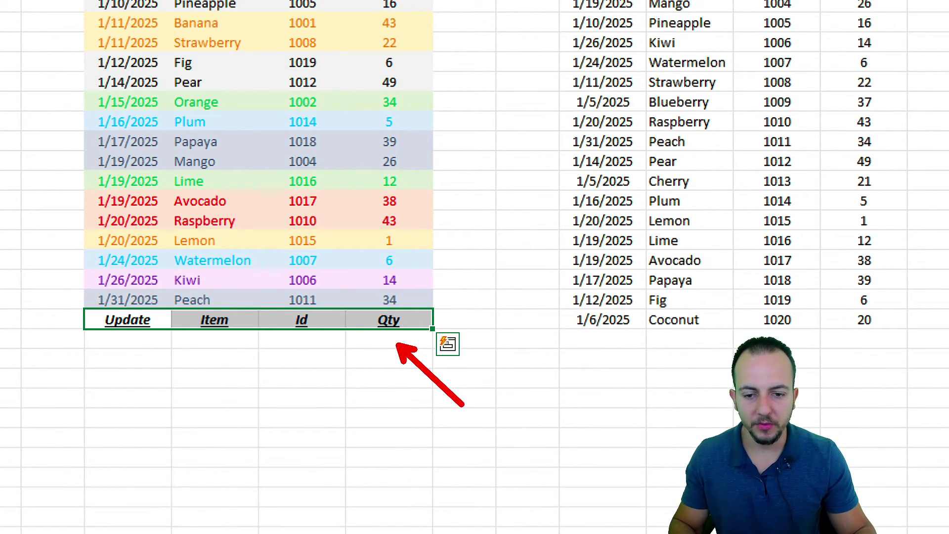
pyautogui.scroll(3, 201, 191)
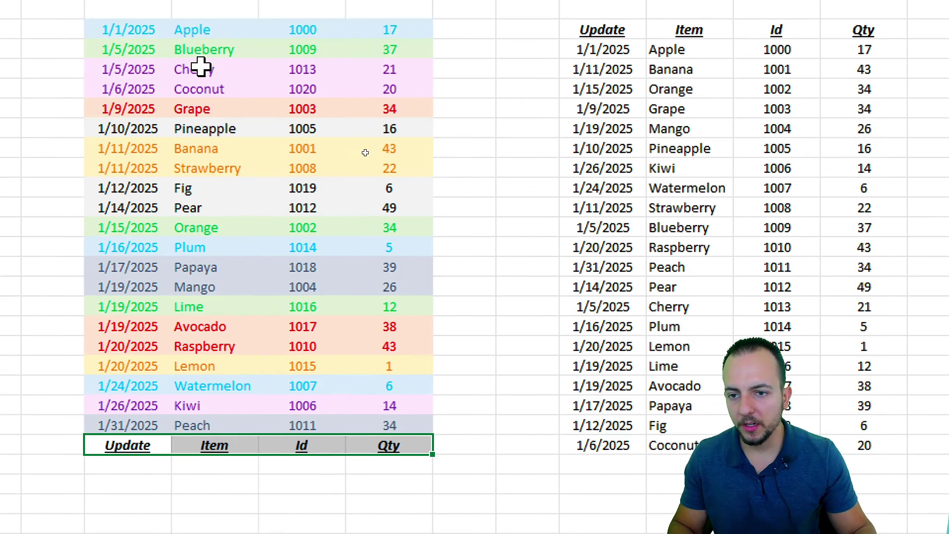
pyautogui.moveTo(128, 93); pyautogui.dragTo(399, 303)
pyautogui.scroll(-3, 346, 471)
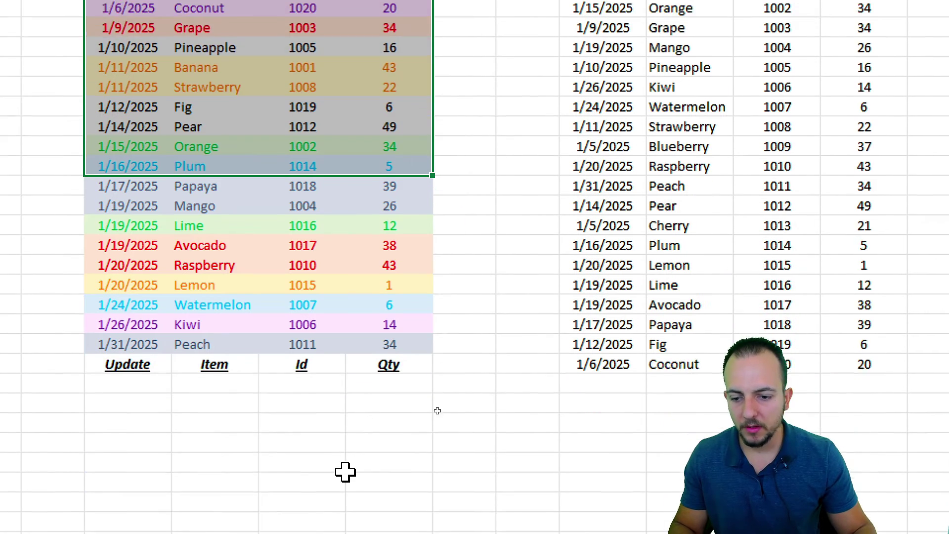
pyautogui.moveTo(146, 306); pyautogui.dragTo(367, 295)
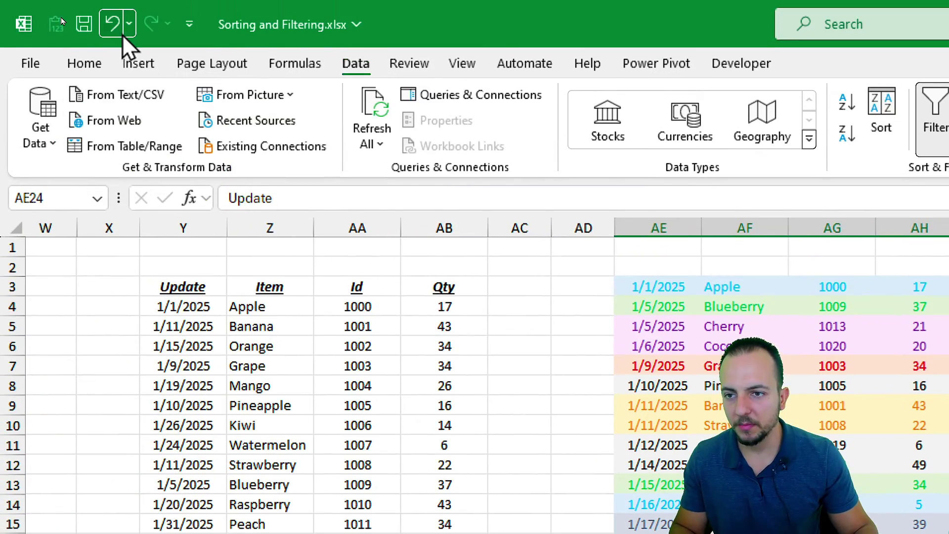
pyautogui.click(113, 26)
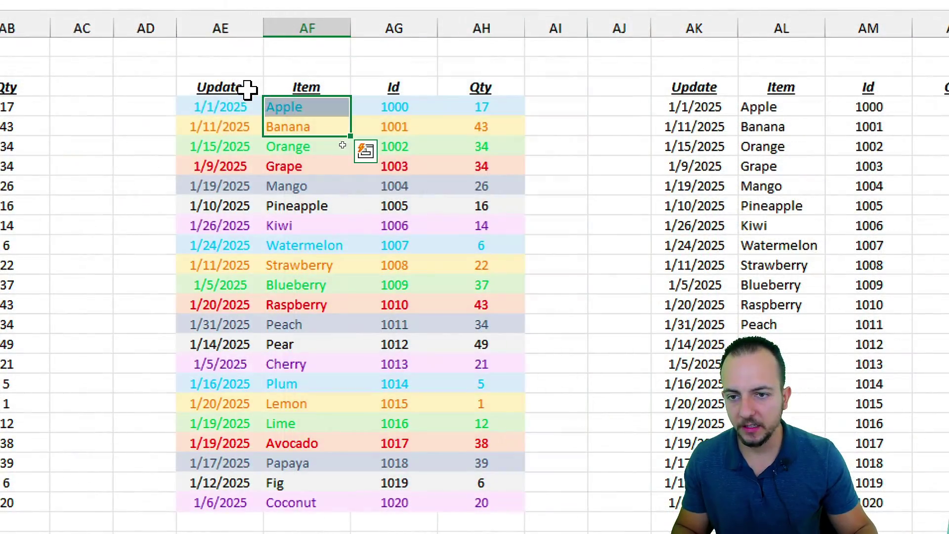
# Apply Filter to the coloured table AE3:AH24 including its header row, and select the Update header cell
pyautogui.moveTo(653, 290); pyautogui.dragTo(874, 533)
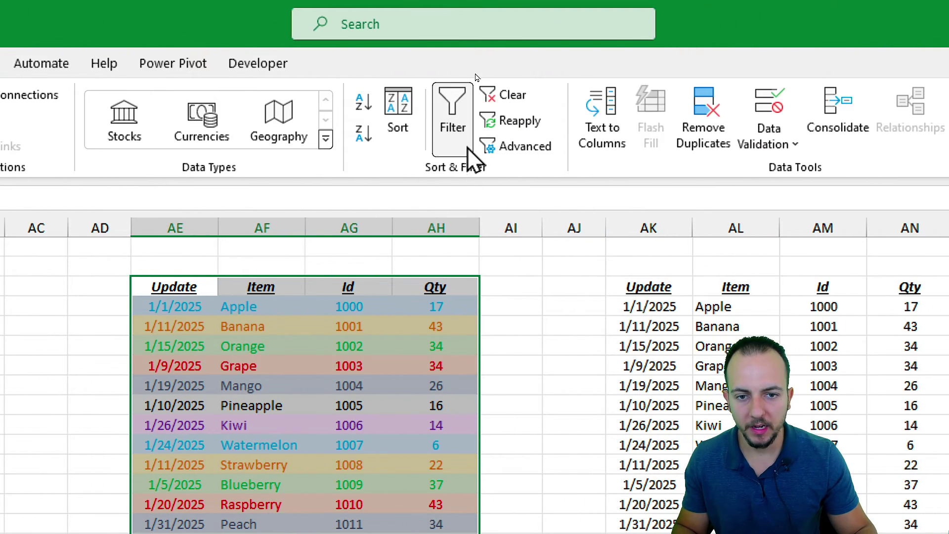
pyautogui.click(851, 131)
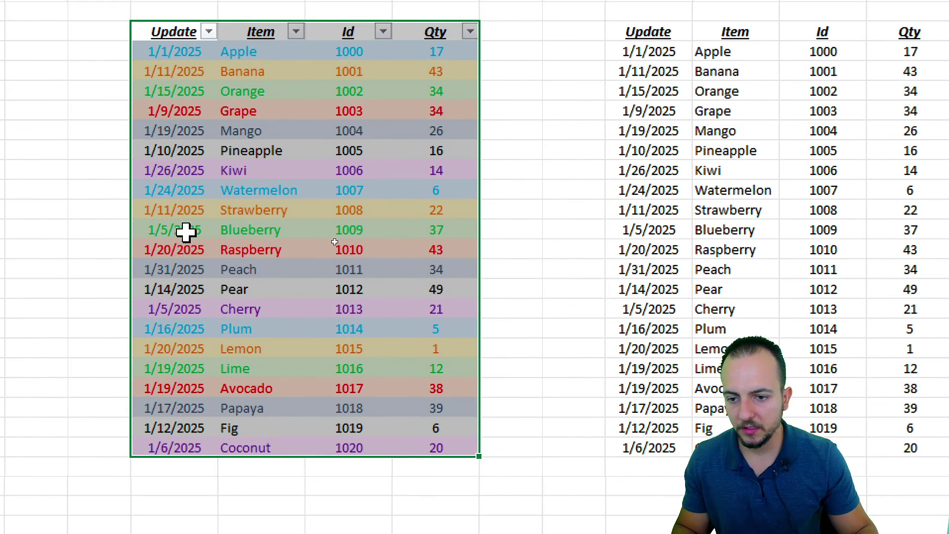
pyautogui.click(174, 484)
pyautogui.click(197, 39)
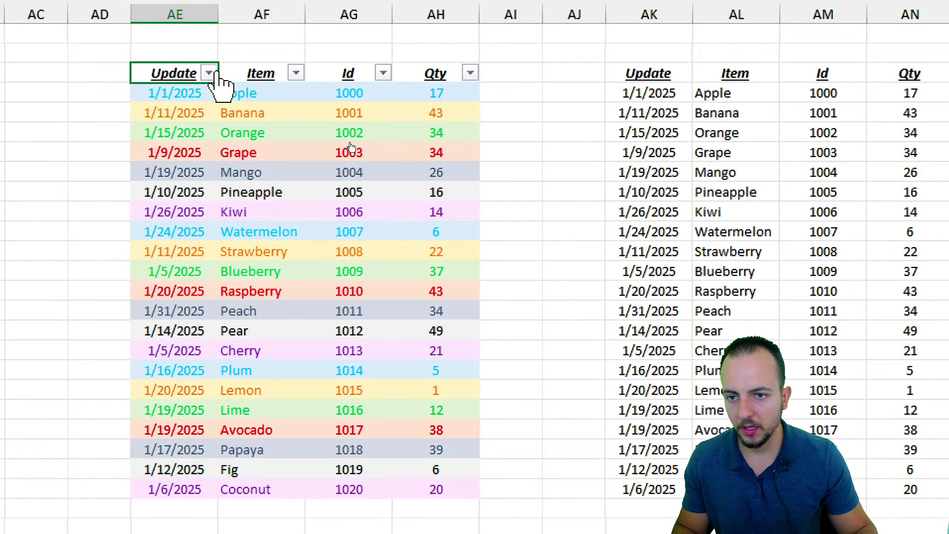
# Sort the filtered coloured table by Update, oldest to newest, and check that whole rows stay together
pyautogui.click(209, 44)
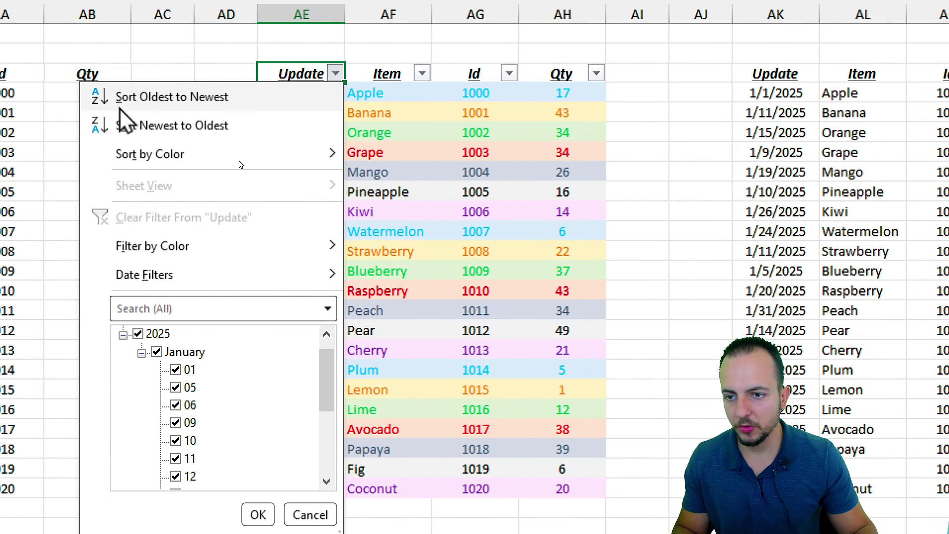
pyautogui.click(186, 106)
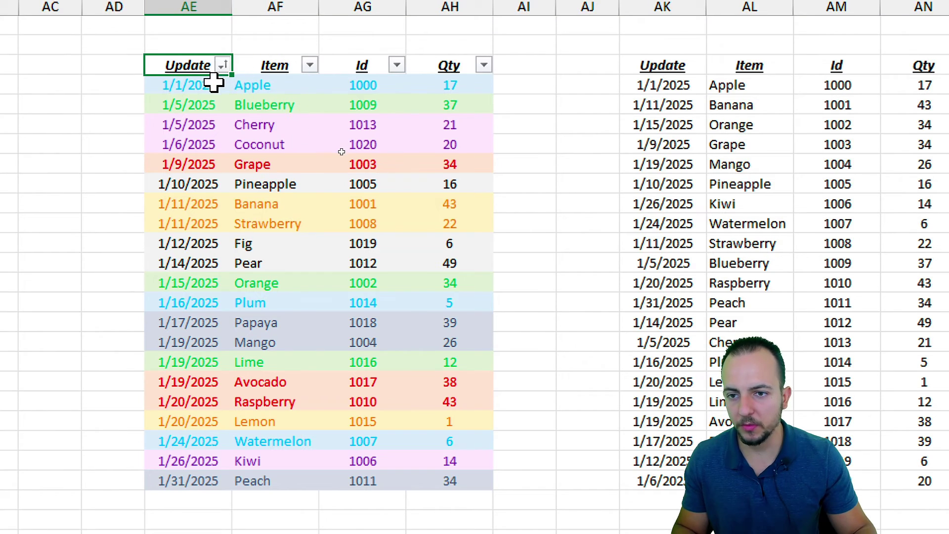
pyautogui.moveTo(187, 36); pyautogui.dragTo(437, 40)
pyautogui.moveTo(450, 146); pyautogui.dragTo(218, 144)
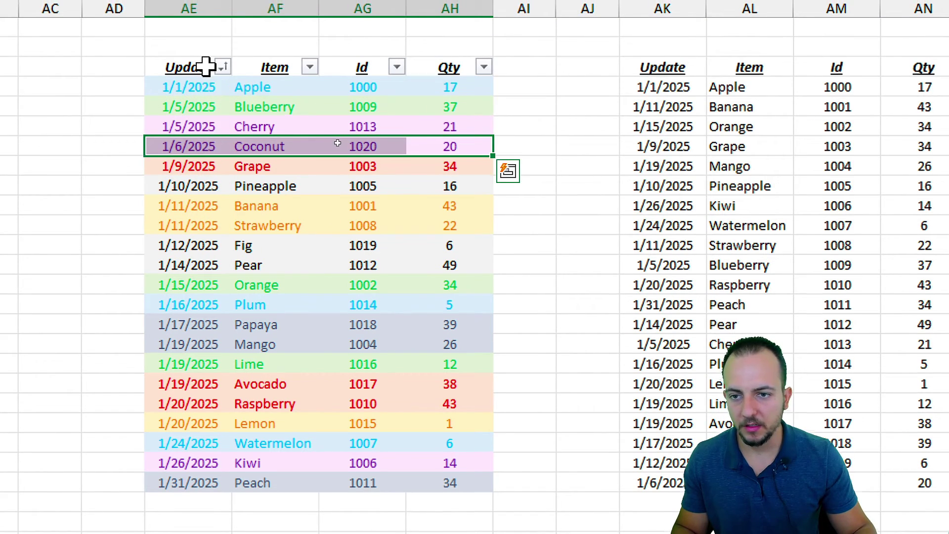
# Sort the filtered coloured table by Update, newest to oldest
pyautogui.click(203, 64)
pyautogui.click(223, 69)
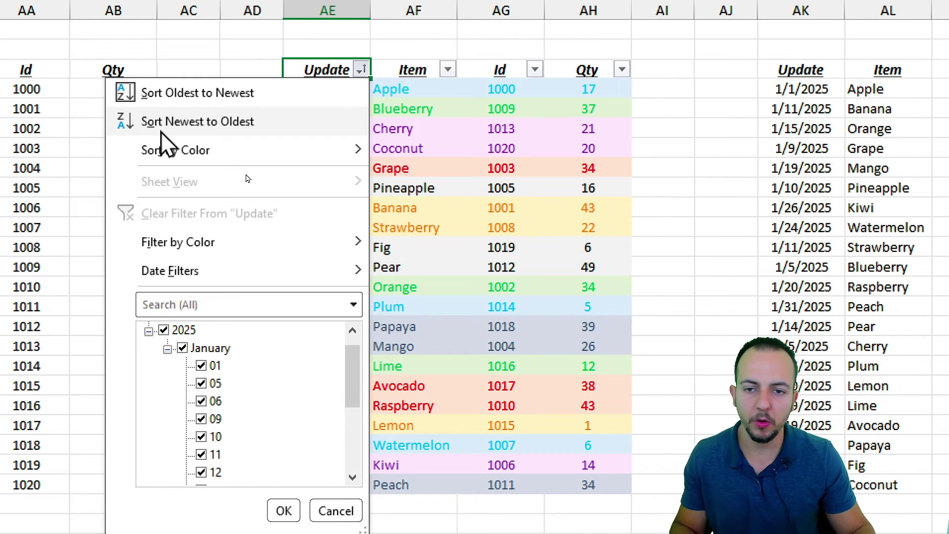
pyautogui.click(161, 129)
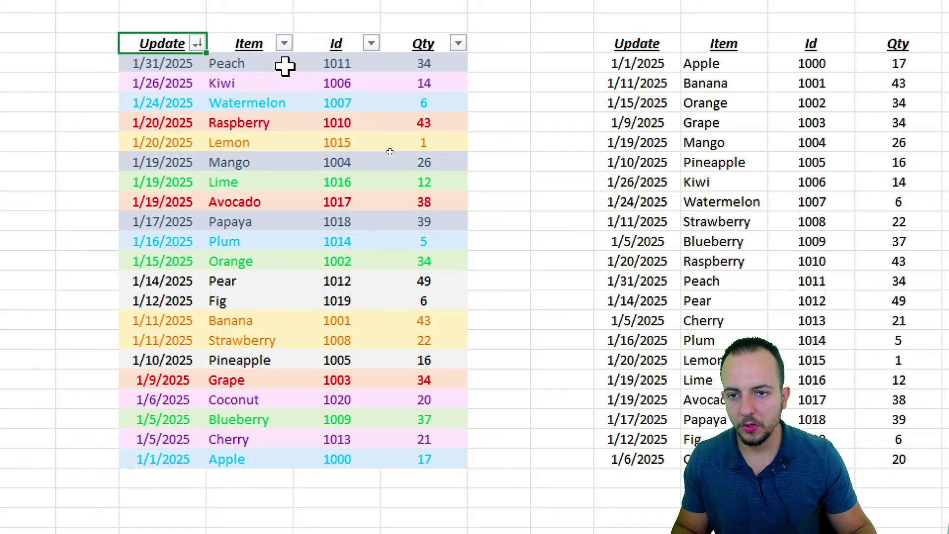
# Sort the coloured table alphabetically by Item, A to Z, using the column's filter options
pyautogui.click(275, 31)
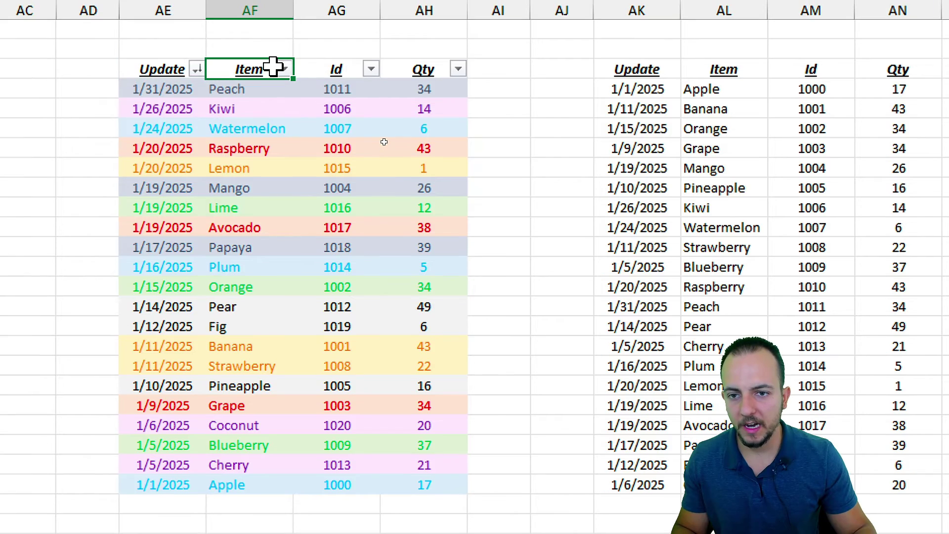
pyautogui.click(285, 71)
pyautogui.click(232, 96)
# Sort the coloured table by Id from smallest to largest, followed by Qty from largest to smallest
pyautogui.click(370, 70)
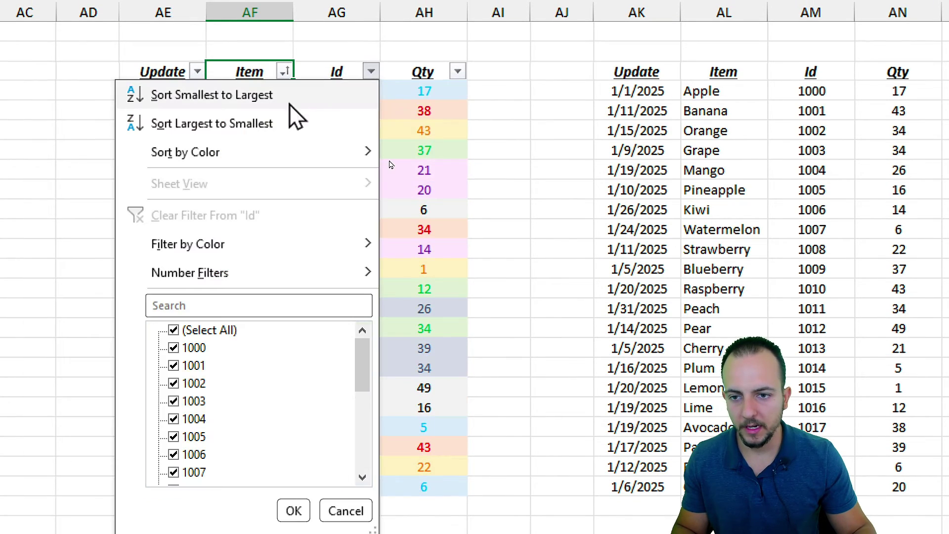
pyautogui.click(296, 96)
pyautogui.click(458, 70)
pyautogui.click(390, 96)
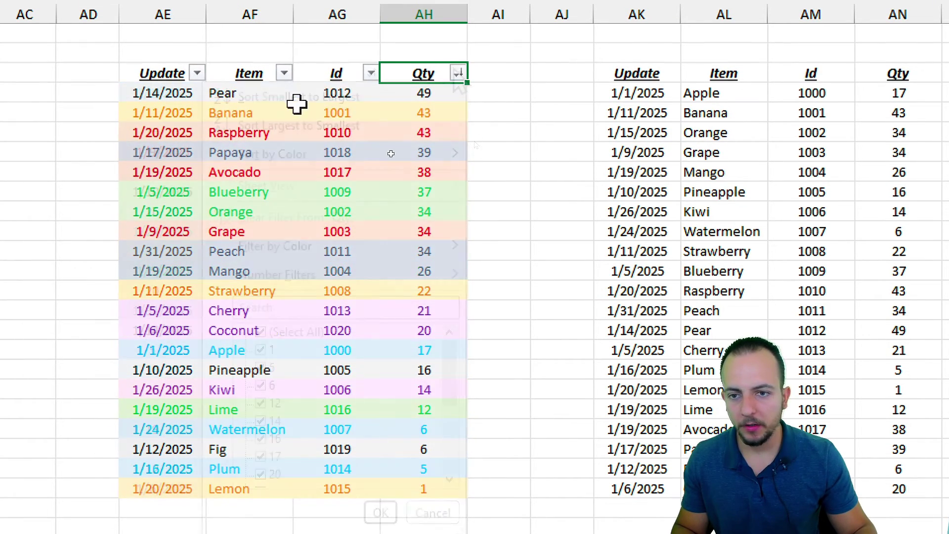
# Point out the Grape, Avocado, Mango and Apple cells in the coloured table's Item column by selecting them together
pyautogui.click(265, 72)
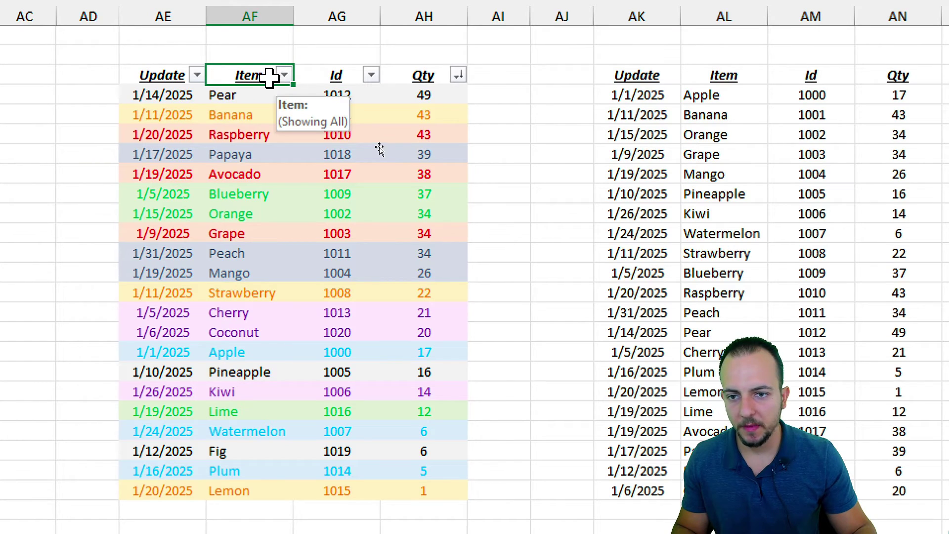
pyautogui.moveTo(251, 99); pyautogui.dragTo(233, 256)
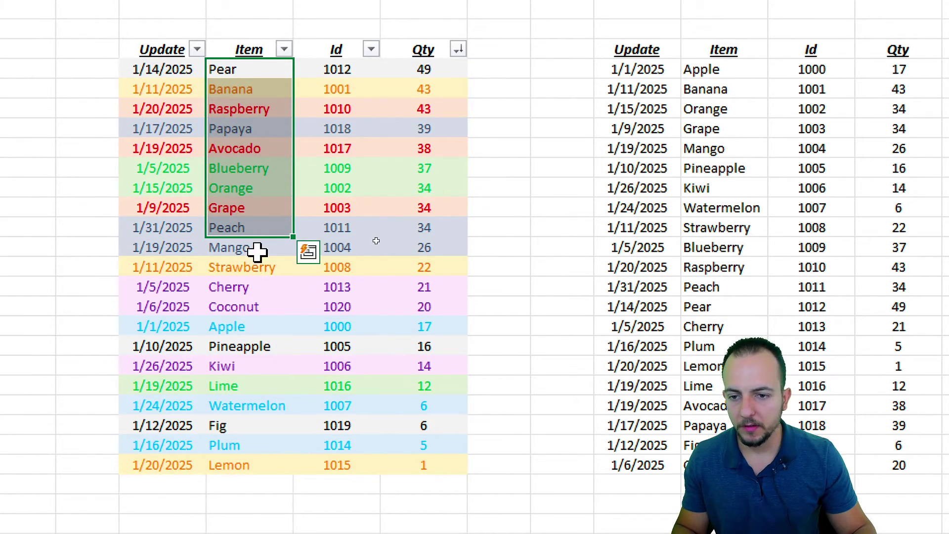
pyautogui.click(266, 206)
pyautogui.keyDown('ctrl'); pyautogui.click(279, 148); pyautogui.keyUp('ctrl')
pyautogui.keyDown('ctrl'); pyautogui.click(248, 250); pyautogui.keyUp('ctrl')
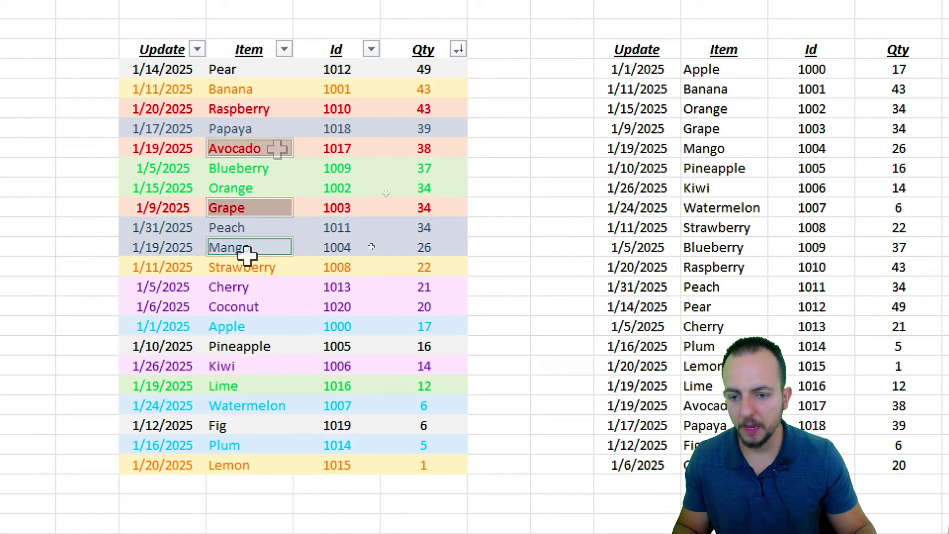
pyautogui.keyDown('ctrl'); pyautogui.click(259, 327); pyautogui.keyUp('ctrl')
# Filter the coloured table's Item column to show only Apple, Avocado, Grape and Mango
pyautogui.click(265, 49)
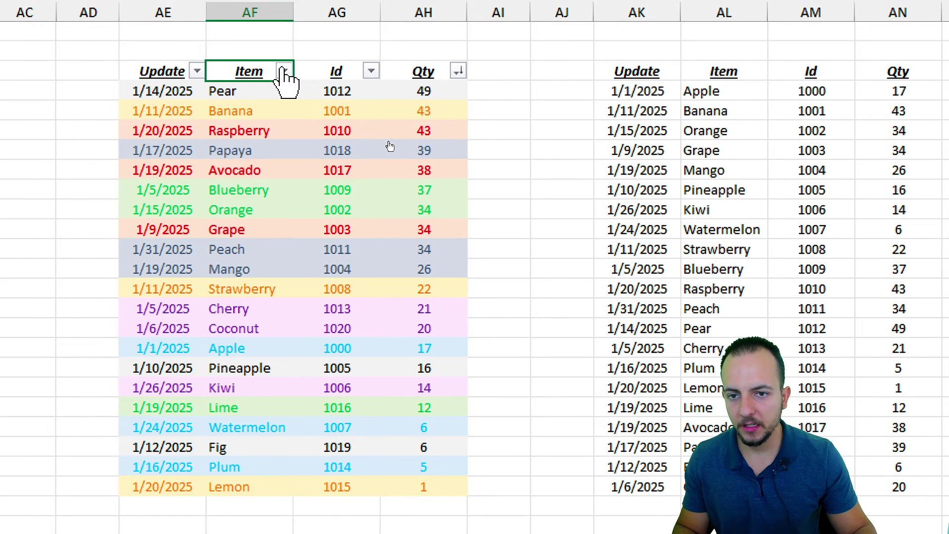
pyautogui.click(285, 68)
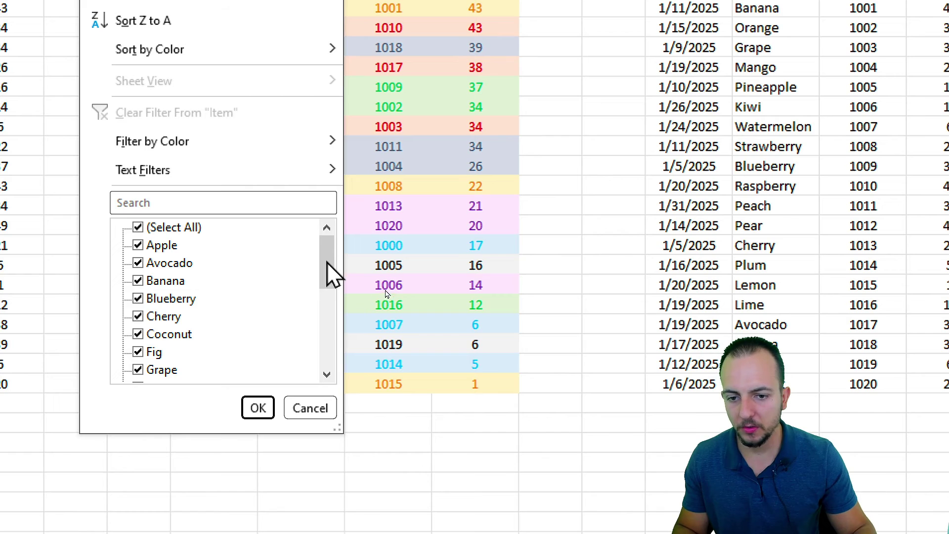
pyautogui.moveTo(328, 266)
pyautogui.mouseDown()
pyautogui.moveTo(325, 318)
pyautogui.moveTo(328, 250)
pyautogui.mouseUp()
pyautogui.click(168, 230)
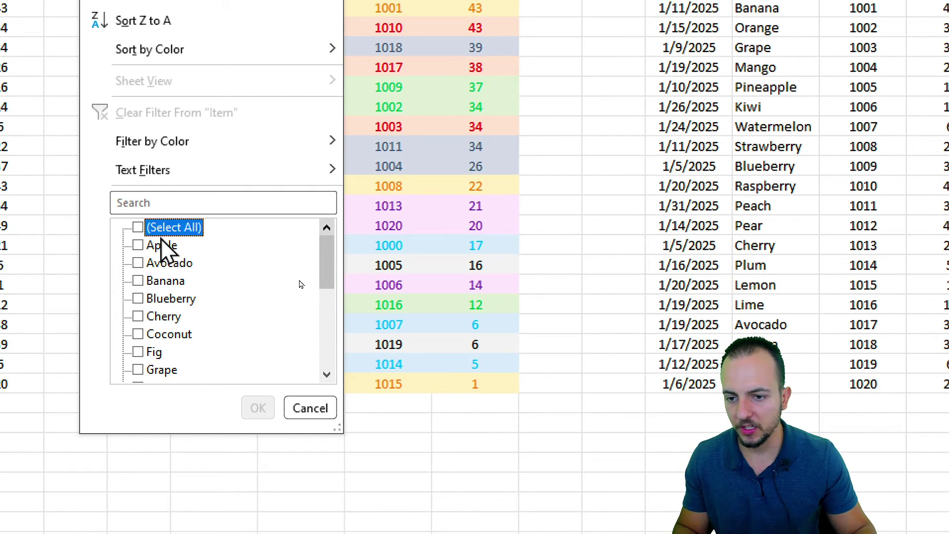
pyautogui.click(161, 245)
pyautogui.click(159, 262)
pyautogui.click(151, 369)
pyautogui.scroll(-3, 307, 327)
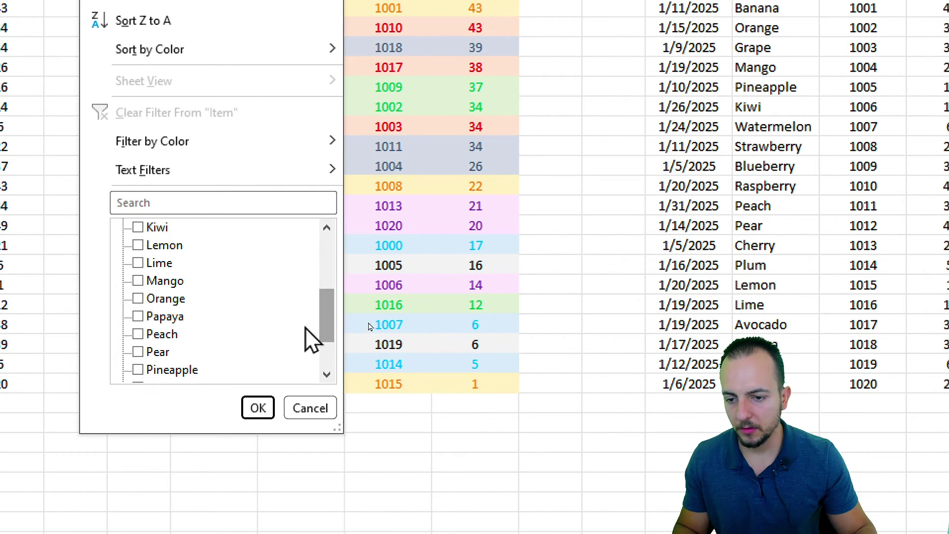
pyautogui.click(165, 281)
pyautogui.click(258, 408)
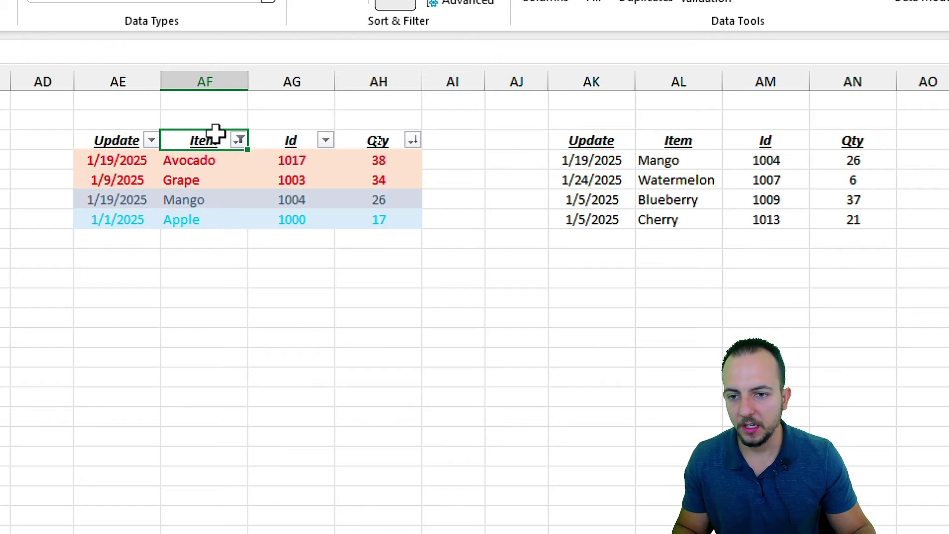
# Examine the Item and Qty columns of the table filtered by item
pyautogui.moveTo(220, 118); pyautogui.dragTo(197, 265)
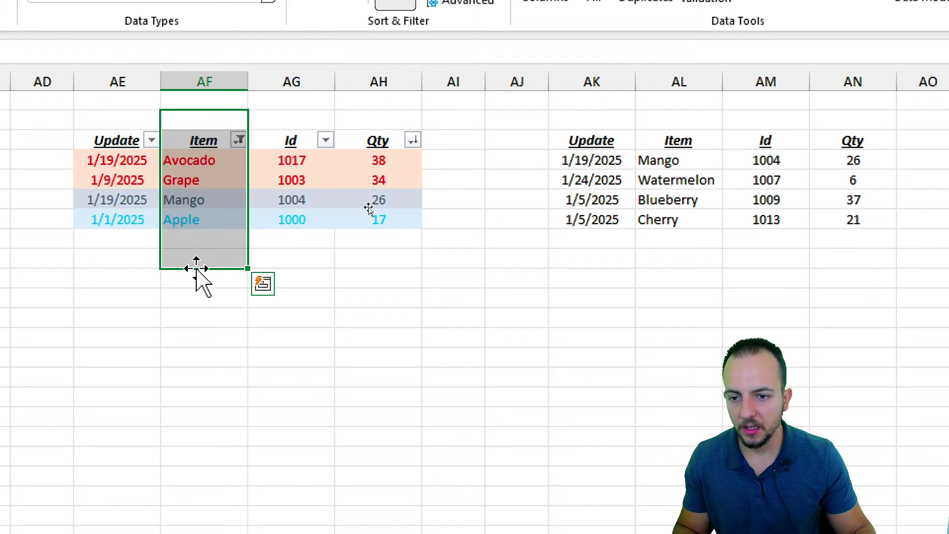
pyautogui.click(220, 146)
pyautogui.moveTo(381, 120); pyautogui.dragTo(388, 240)
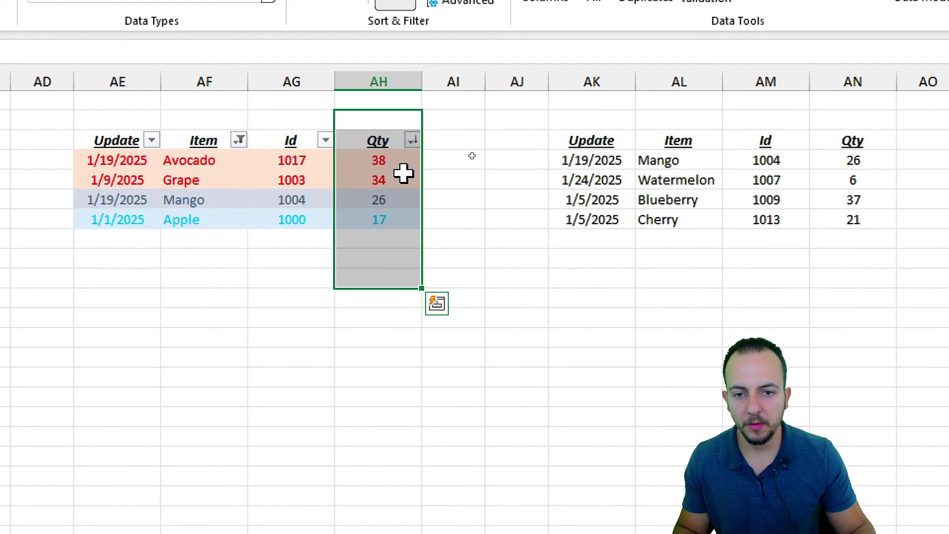
# Add a second filter on the coloured table's Qty column to show only the values 34 and 38
pyautogui.click(398, 144)
pyautogui.click(412, 141)
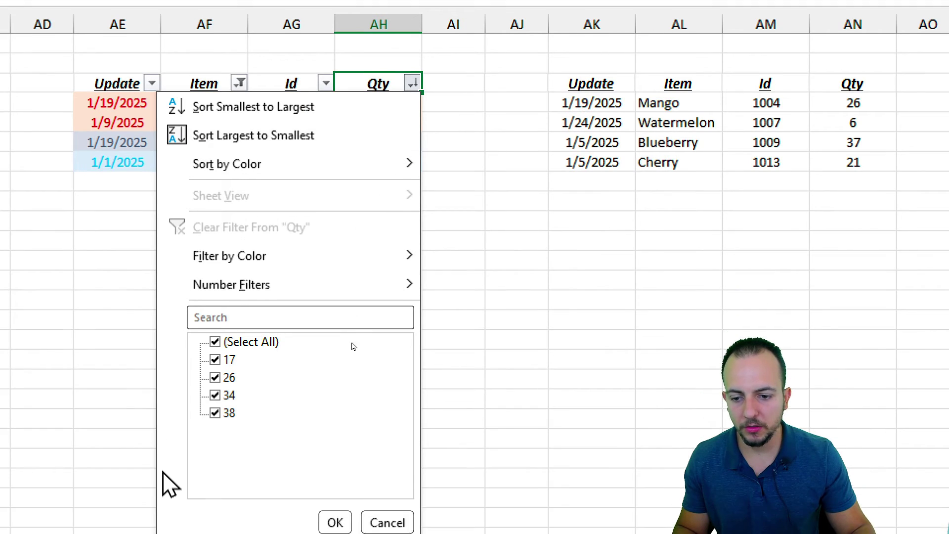
pyautogui.click(254, 269)
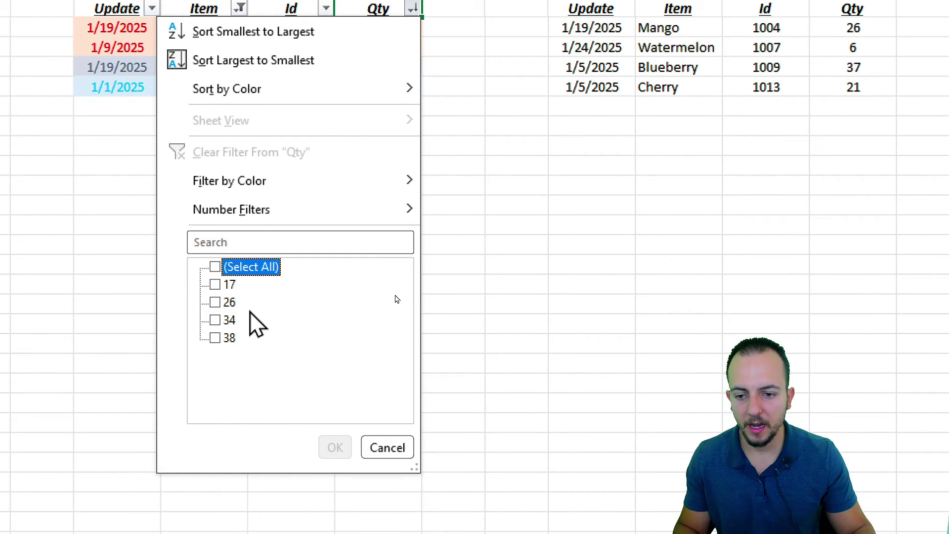
pyautogui.click(230, 321)
pyautogui.click(228, 338)
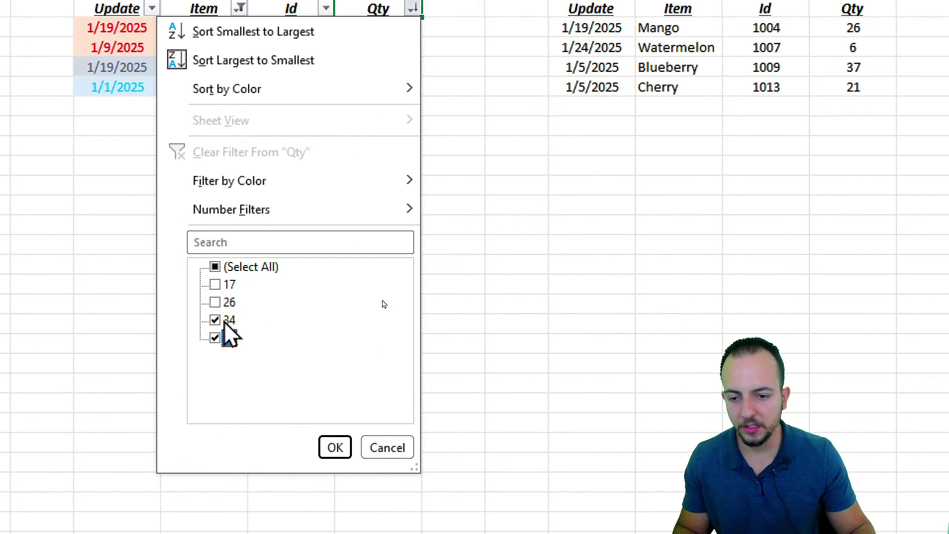
pyautogui.click(335, 447)
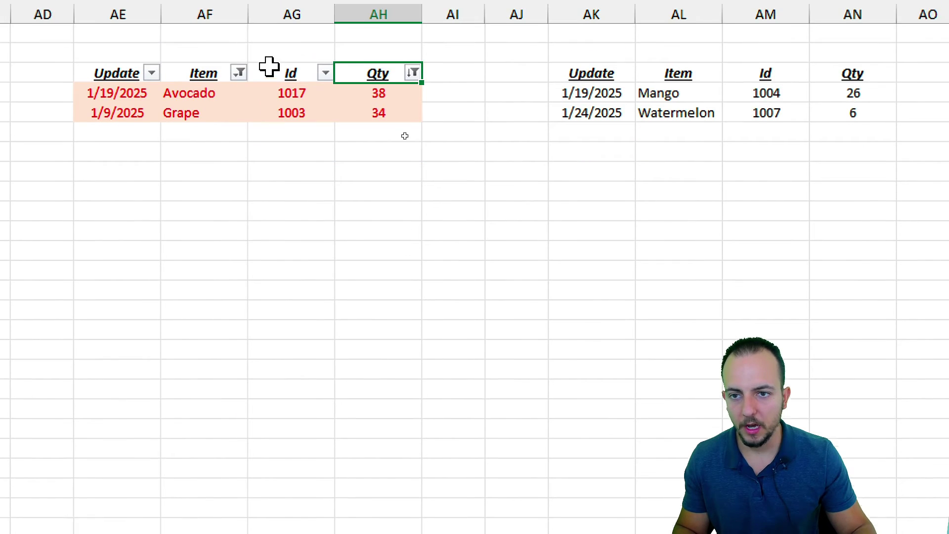
# Review the Item and Qty columns of the coloured table with both filters applied
pyautogui.moveTo(214, 88); pyautogui.dragTo(212, 245)
pyautogui.moveTo(377, 89); pyautogui.dragTo(363, 262)
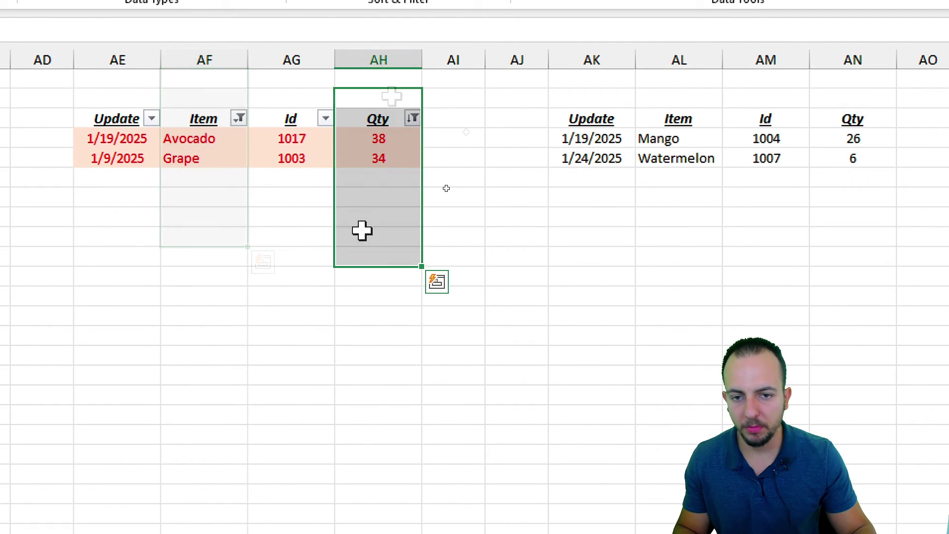
pyautogui.click(311, 144)
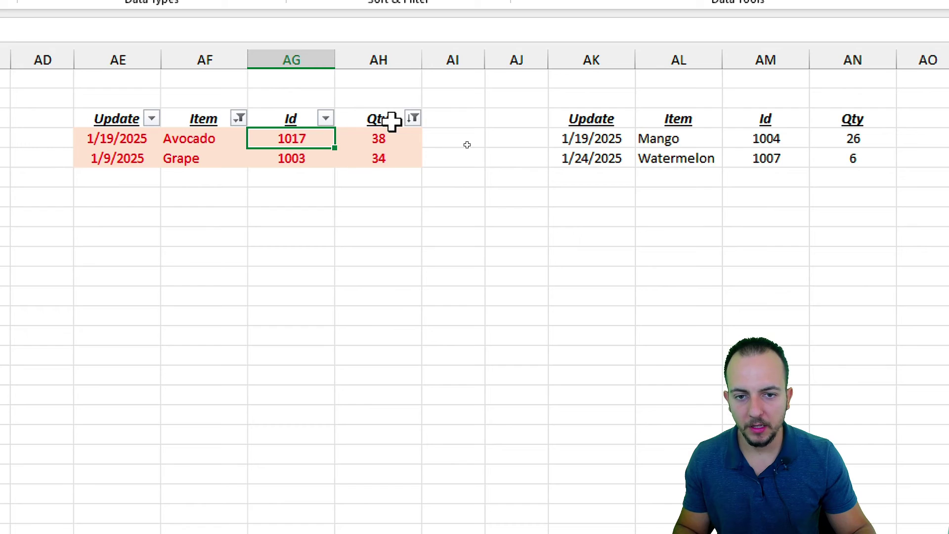
# Clear the filter from Qty and clear the remaining filter and sort state of the coloured table
pyautogui.click(413, 119)
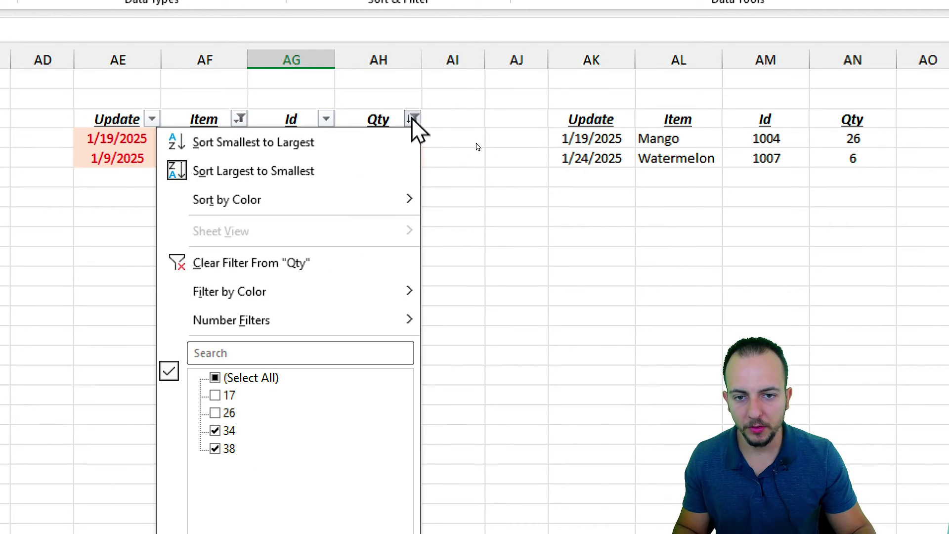
pyautogui.click(250, 262)
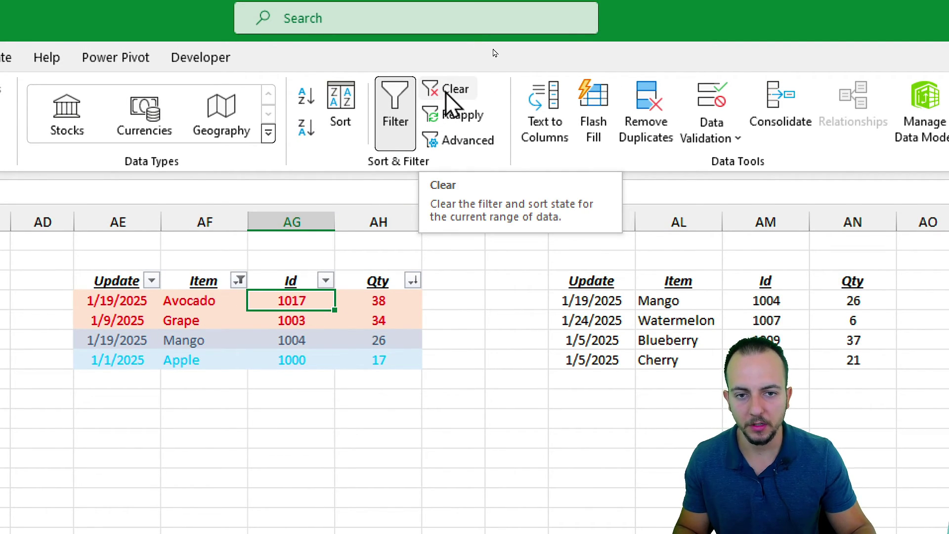
pyautogui.click(448, 91)
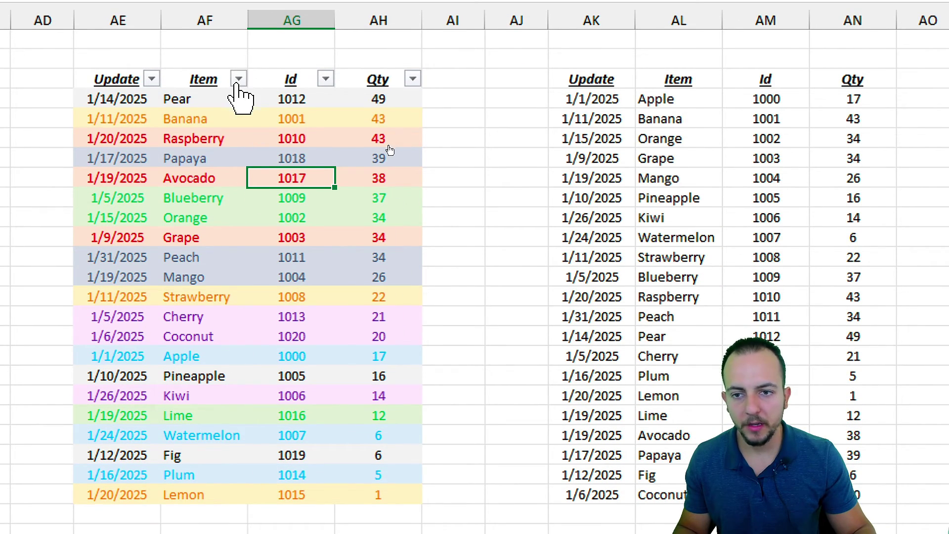
# Filter the coloured table's Item column by the light orange cell color
pyautogui.click(239, 71)
pyautogui.moveTo(212, 257)
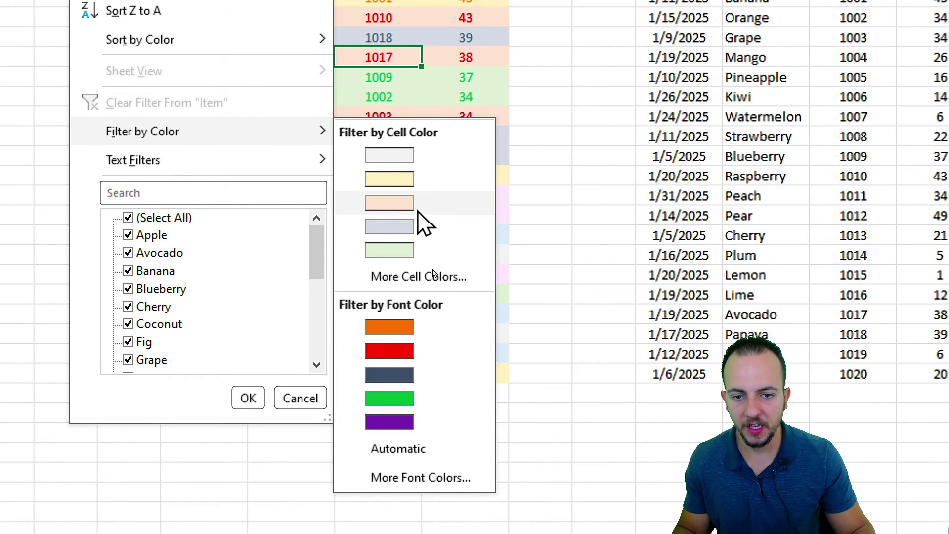
pyautogui.click(417, 212)
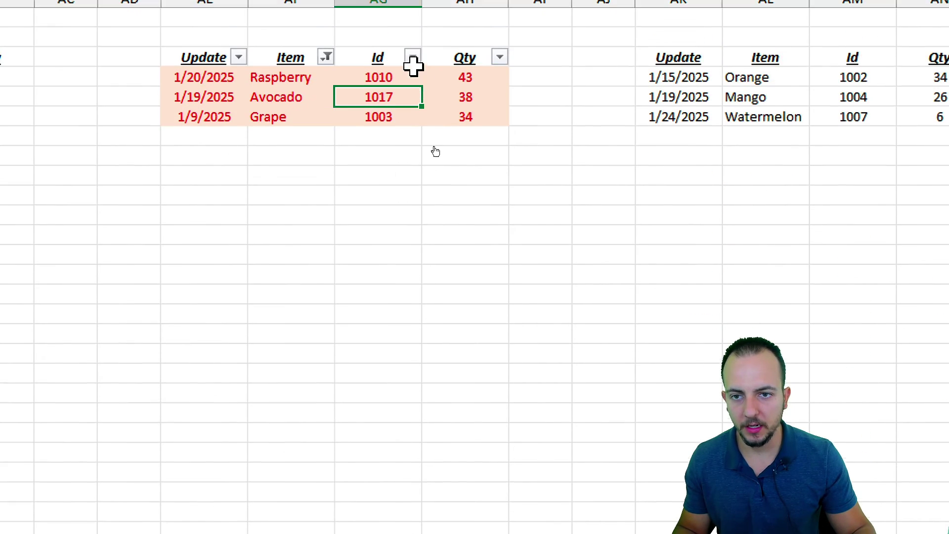
# Clear the cell color filter and turn off filtering for the coloured table
pyautogui.click(306, 123)
pyautogui.hotkey('ctrl', 'space')
pyautogui.press('Up')
pyautogui.press('Left')
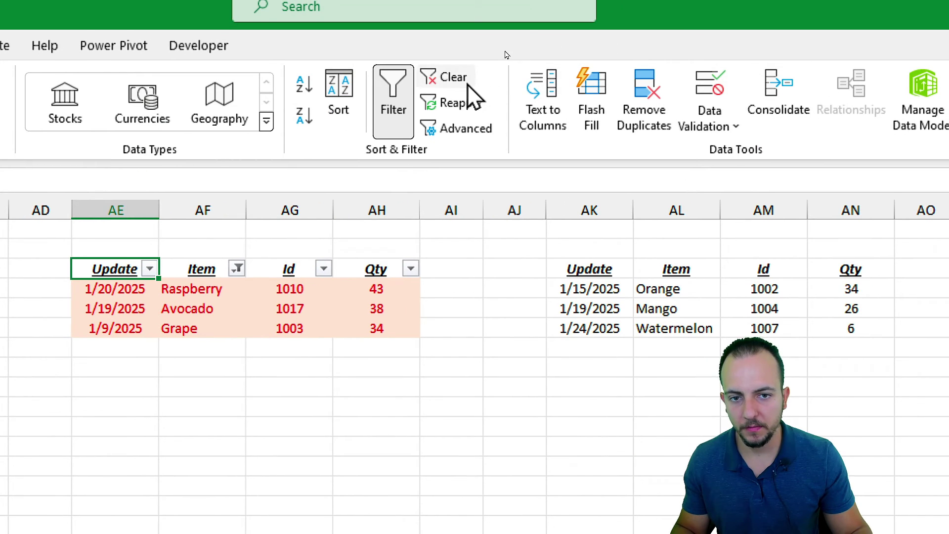
pyautogui.click(465, 79)
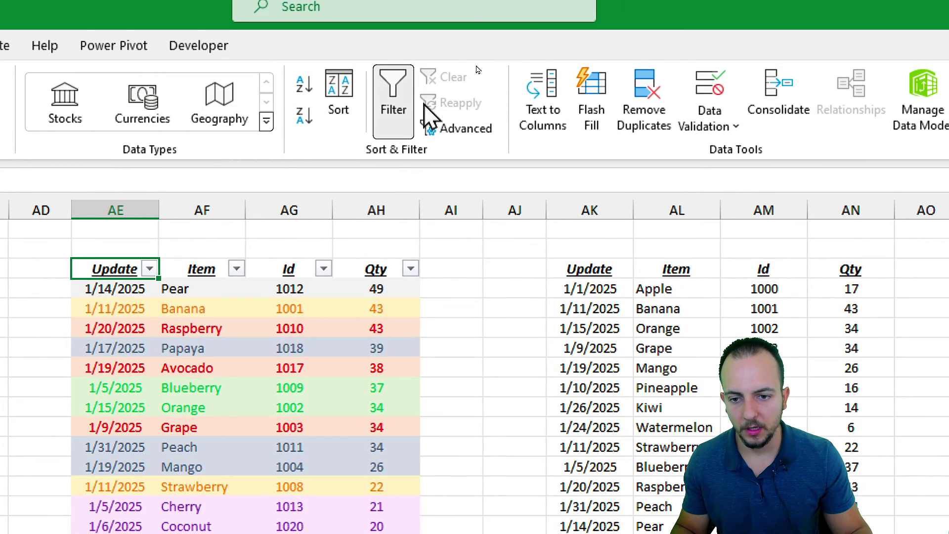
pyautogui.click(402, 120)
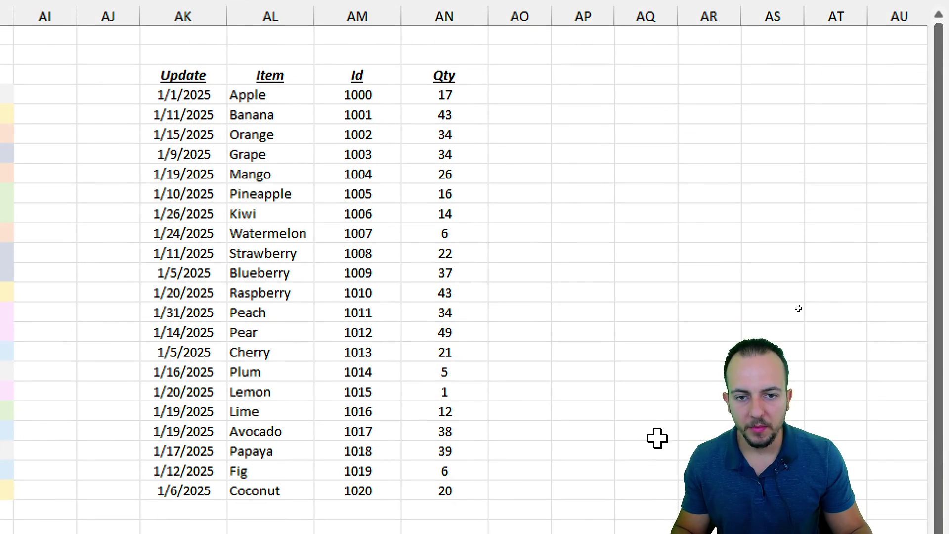
pyautogui.moveTo(137, 61)
pyautogui.mouseDown()
pyautogui.moveTo(430, 381)
pyautogui.moveTo(489, 505)
pyautogui.moveTo(418, 343)
pyautogui.moveTo(402, 50)
pyautogui.mouseUp()
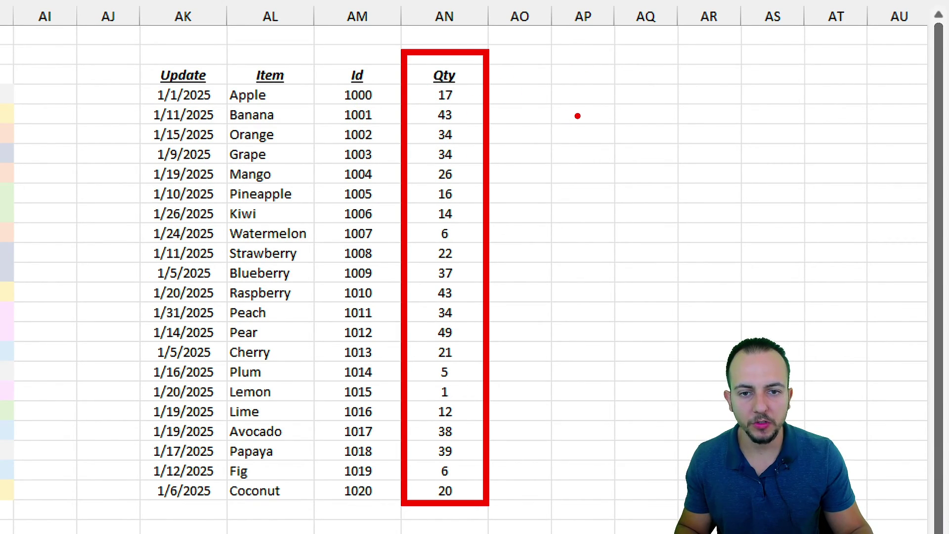
pyautogui.moveTo(558, 85)
pyautogui.mouseDown()
pyautogui.moveTo(600, 129)
pyautogui.moveTo(547, 172)
pyautogui.mouseUp()
pyautogui.moveTo(629, 90)
pyautogui.mouseDown()
pyautogui.moveTo(656, 77)
pyautogui.moveTo(622, 161)
pyautogui.mouseUp()
pyautogui.moveTo(731, 131)
pyautogui.mouseDown()
pyautogui.moveTo(735, 102)
pyautogui.moveTo(731, 114)
pyautogui.mouseUp()
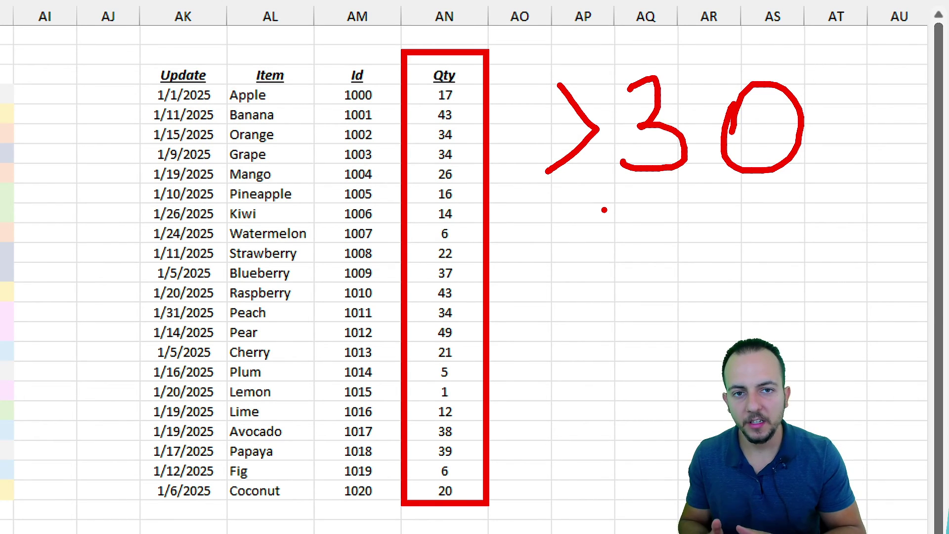
pyautogui.press('Escape')
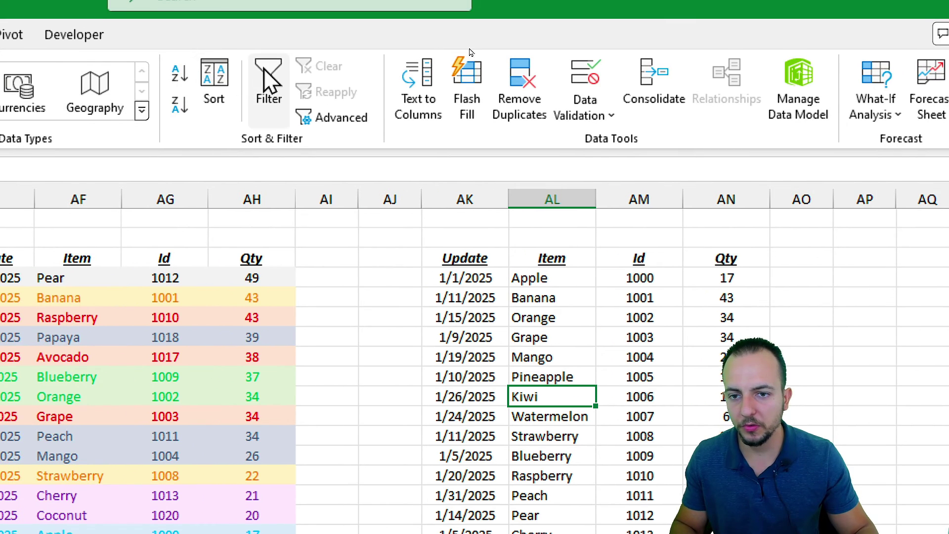
# Apply Filter to the plain table in columns AK to AN and open the filter options of its Qty column
pyautogui.click(267, 89)
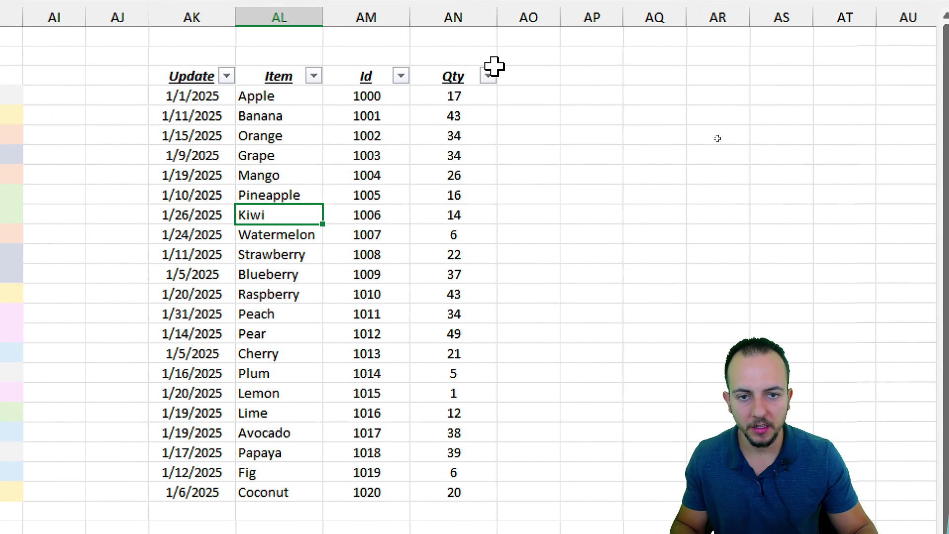
pyautogui.click(549, 73)
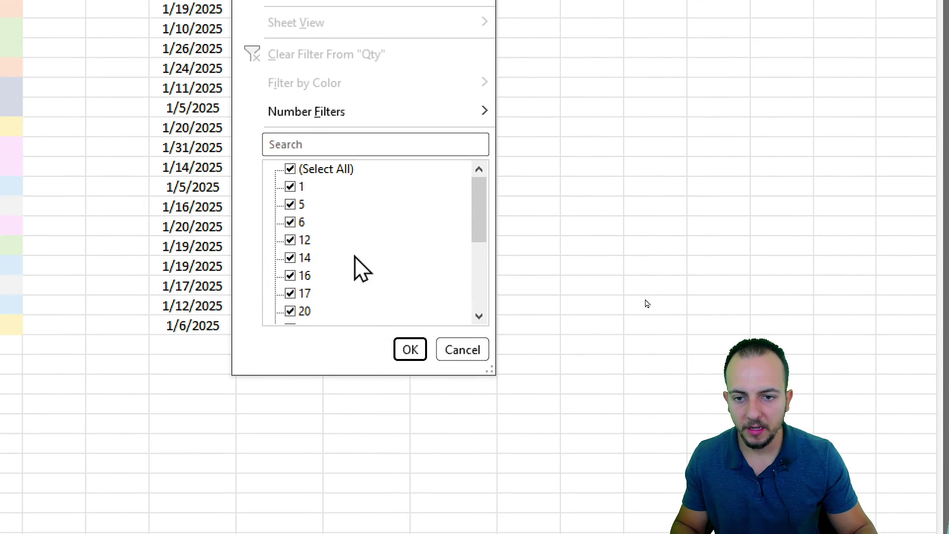
# Try limiting Qty to the individual values 34, 37, 38, 39, 43 and 49, and reselect all values
pyautogui.click(325, 213)
pyautogui.moveTo(474, 227); pyautogui.dragTo(471, 296)
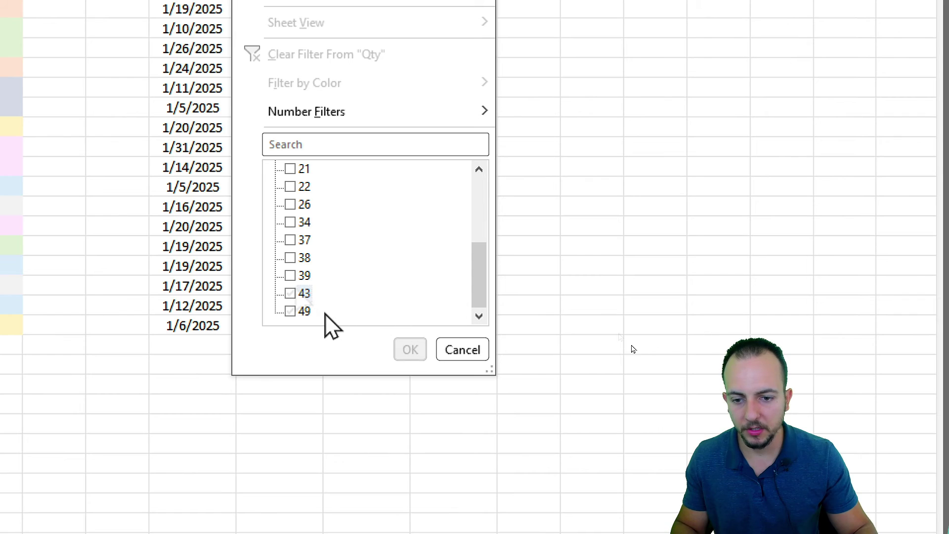
pyautogui.click(305, 311)
pyautogui.click(305, 293)
pyautogui.click(303, 276)
pyautogui.click(305, 258)
pyautogui.click(304, 240)
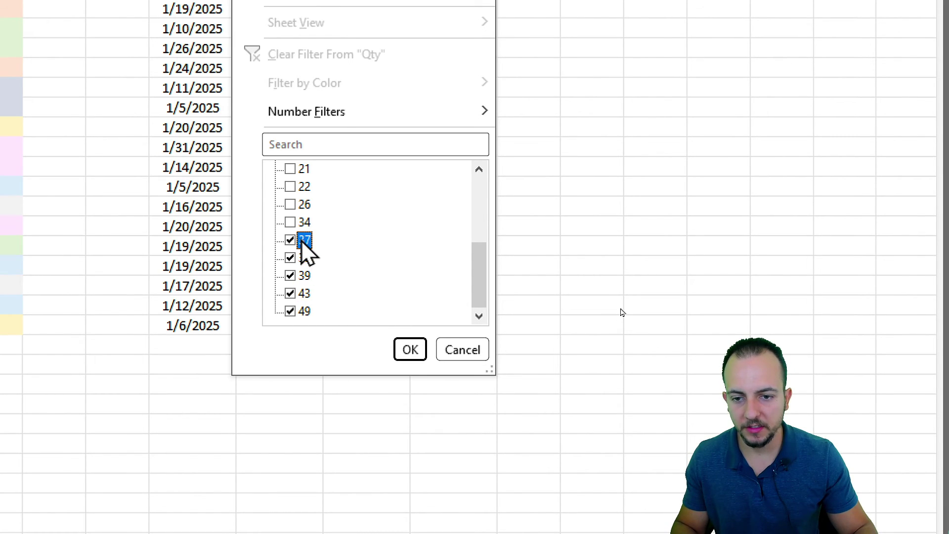
pyautogui.click(305, 222)
pyautogui.scroll(3, 356, 239)
pyautogui.click(324, 171)
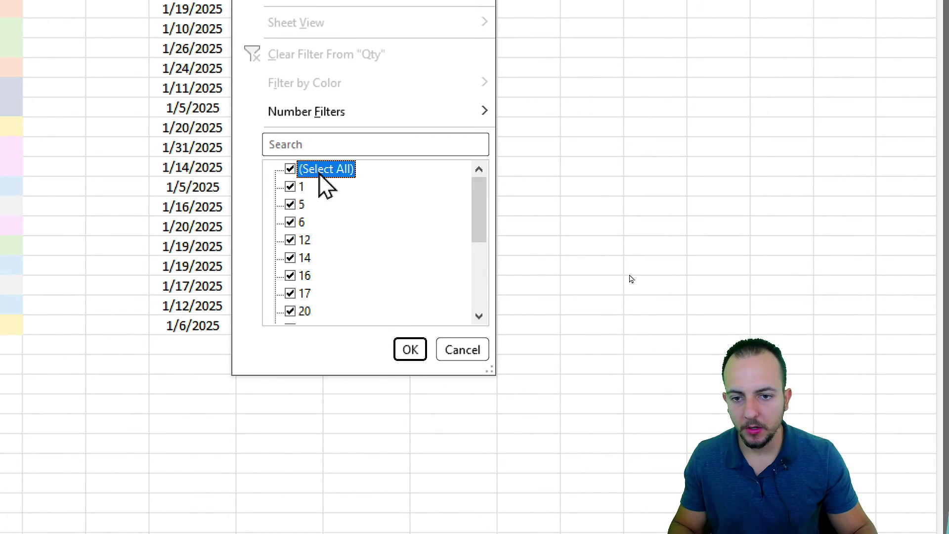
# Apply a number filter to the plain table's Qty column for values greater than or equal to 25
pyautogui.moveTo(376, 118)
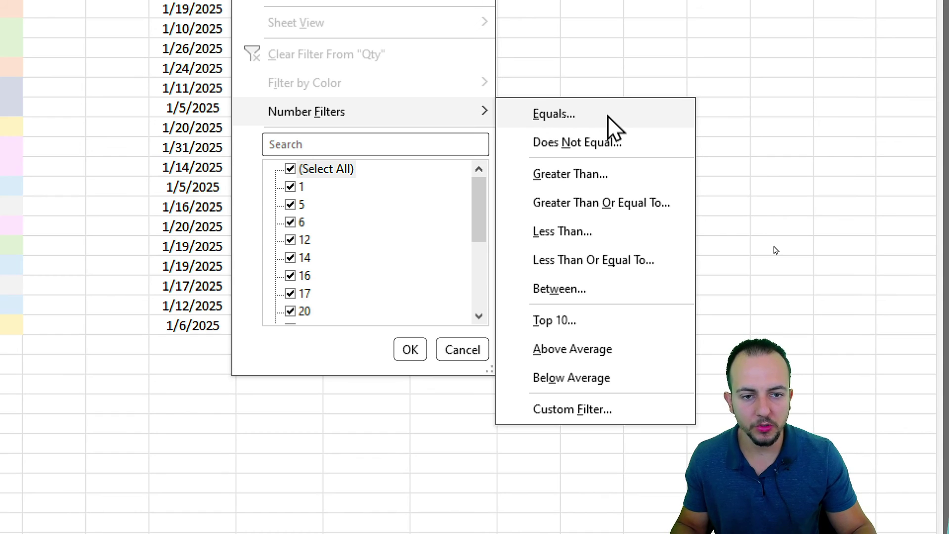
pyautogui.click(600, 218)
pyautogui.moveTo(99, 106); pyautogui.dragTo(492, 133)
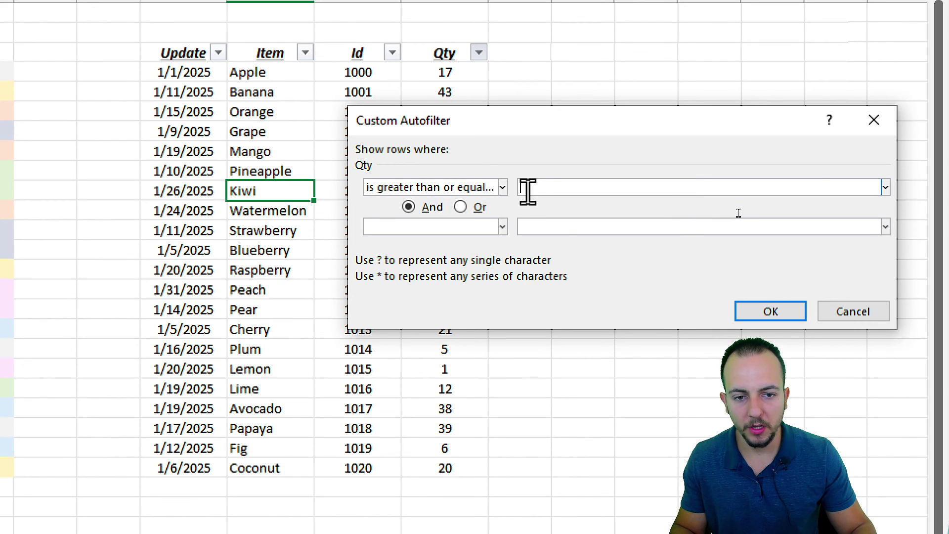
pyautogui.write('25')
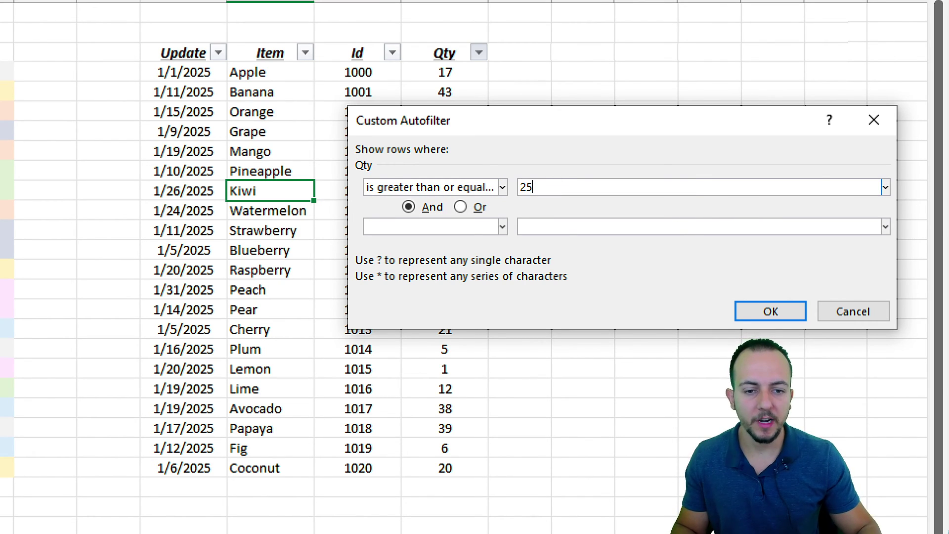
pyautogui.click(777, 316)
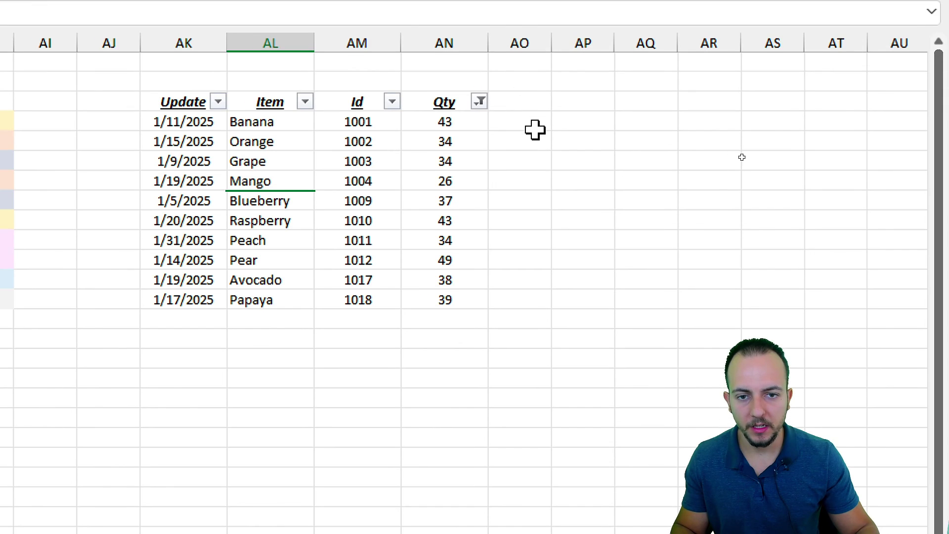
pyautogui.moveTo(424, 112)
pyautogui.mouseDown()
pyautogui.moveTo(459, 230)
pyautogui.moveTo(466, 317)
pyautogui.mouseUp()
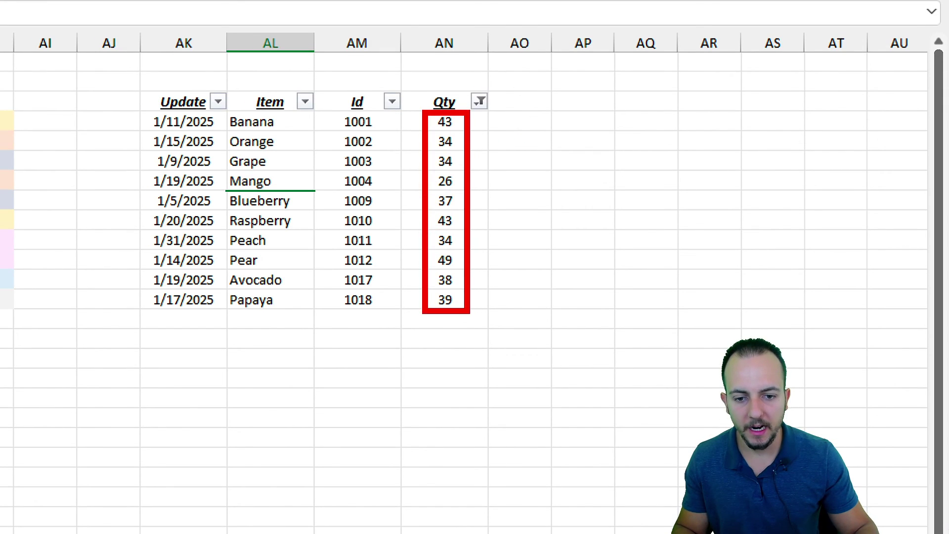
pyautogui.moveTo(474, 271); pyautogui.dragTo(532, 305)
pyautogui.moveTo(530, 206); pyautogui.dragTo(588, 259)
pyautogui.moveTo(622, 193); pyautogui.dragTo(592, 275)
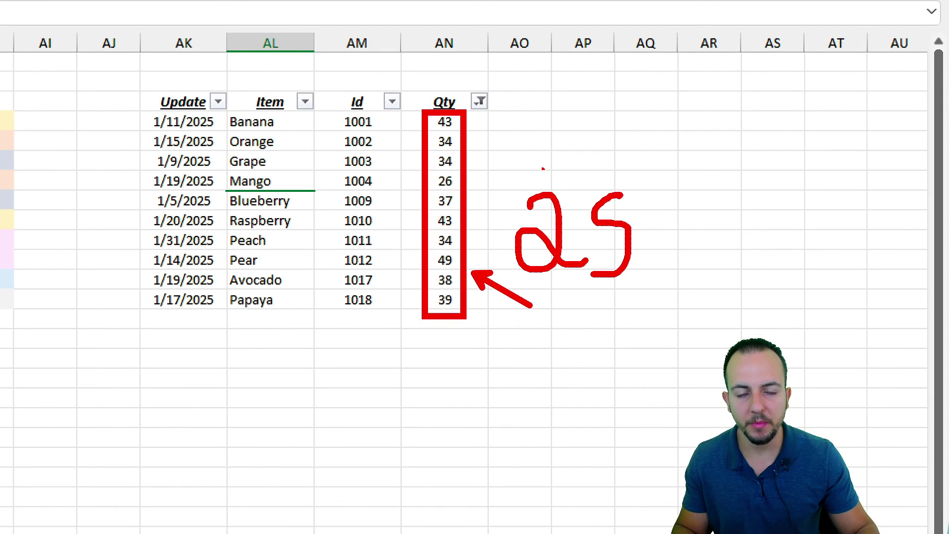
pyautogui.press('Escape')
# Clear the filter from the plain table's Qty column
pyautogui.click(479, 102)
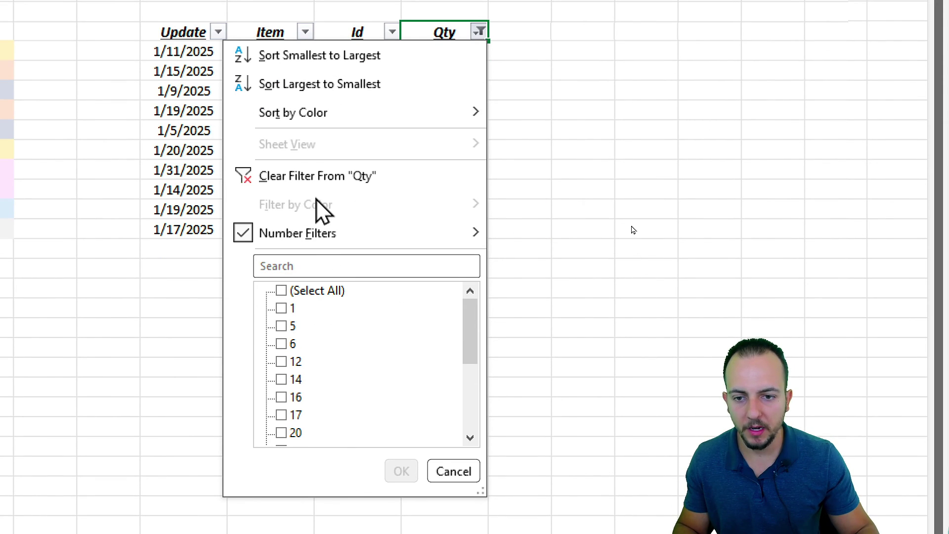
pyautogui.click(297, 192)
pyautogui.moveTo(252, 91); pyautogui.dragTo(250, 231)
pyautogui.click(250, 170)
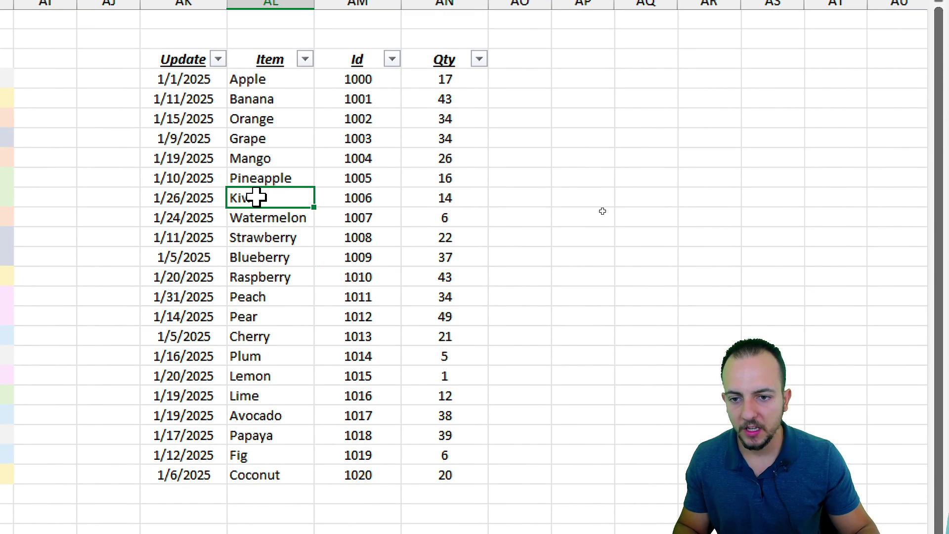
pyautogui.click(207, 33)
pyautogui.moveTo(267, 88); pyautogui.dragTo(269, 443)
pyautogui.click(269, 283)
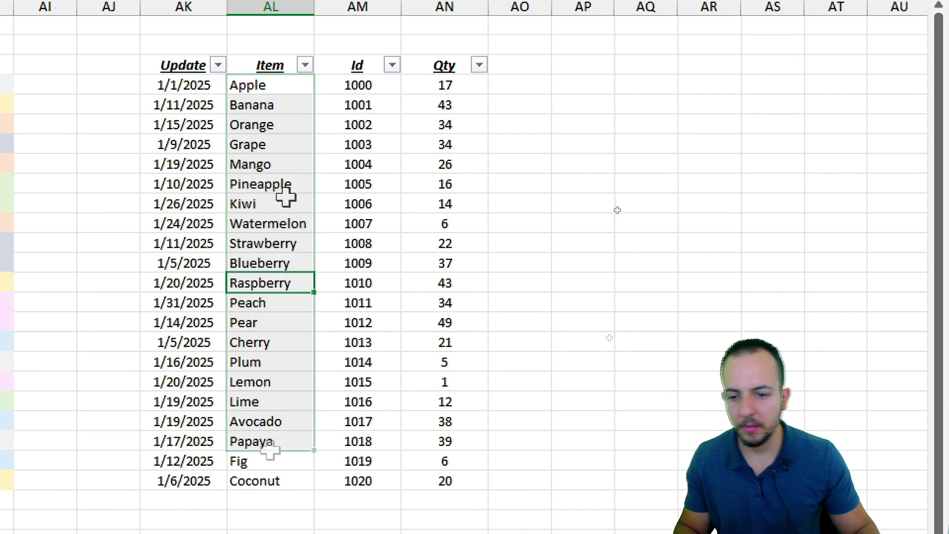
pyautogui.click(281, 242)
pyautogui.click(289, 282)
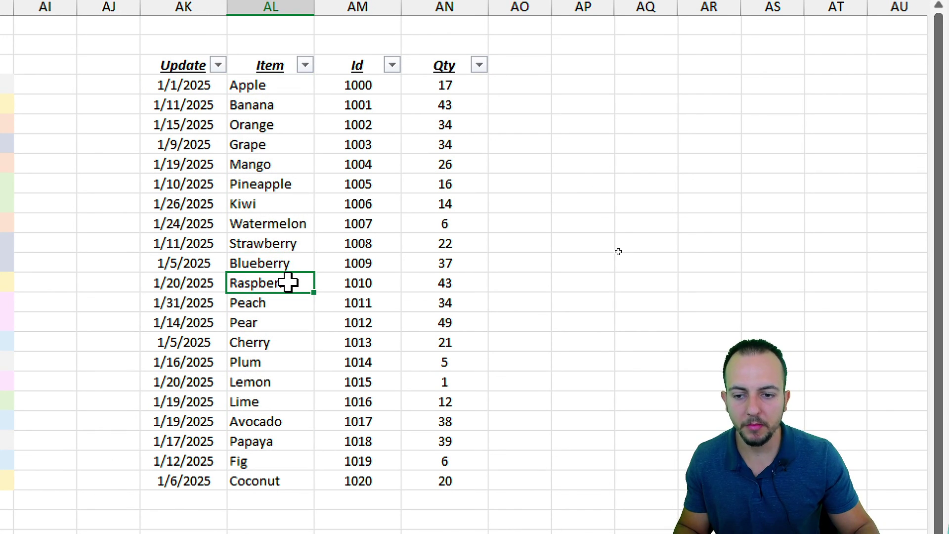
# Apply a text filter to the plain table's Item column for entries that do not contain "berry"
pyautogui.click(277, 62)
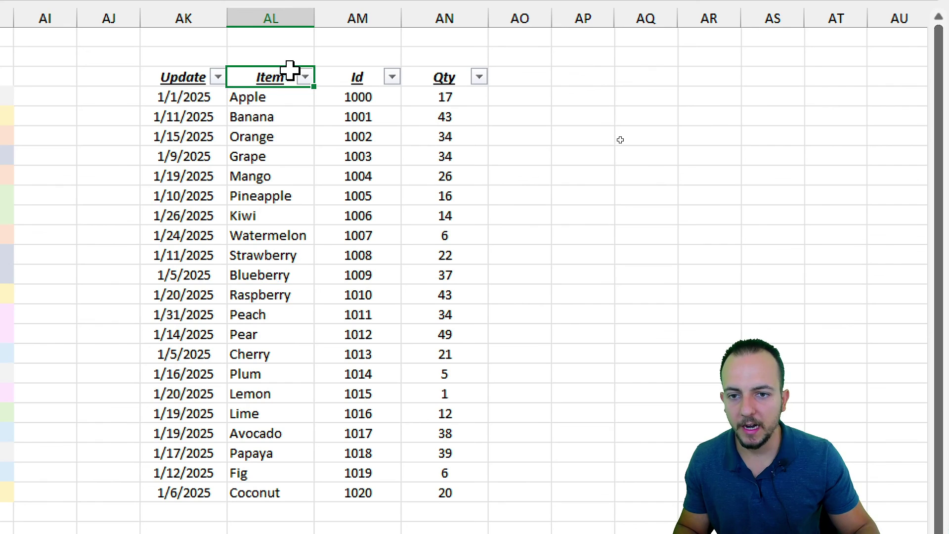
pyautogui.click(305, 65)
pyautogui.moveTo(219, 261)
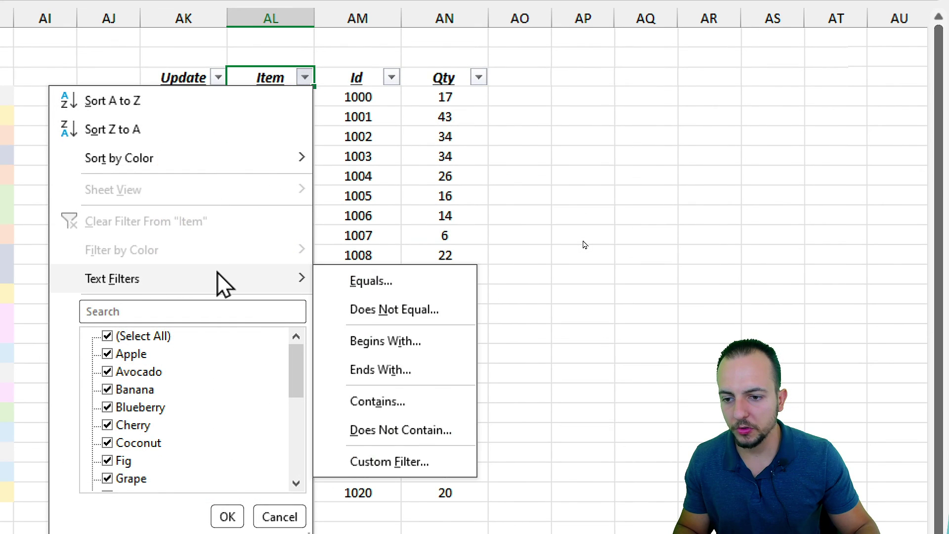
pyautogui.click(395, 430)
pyautogui.write('berry')
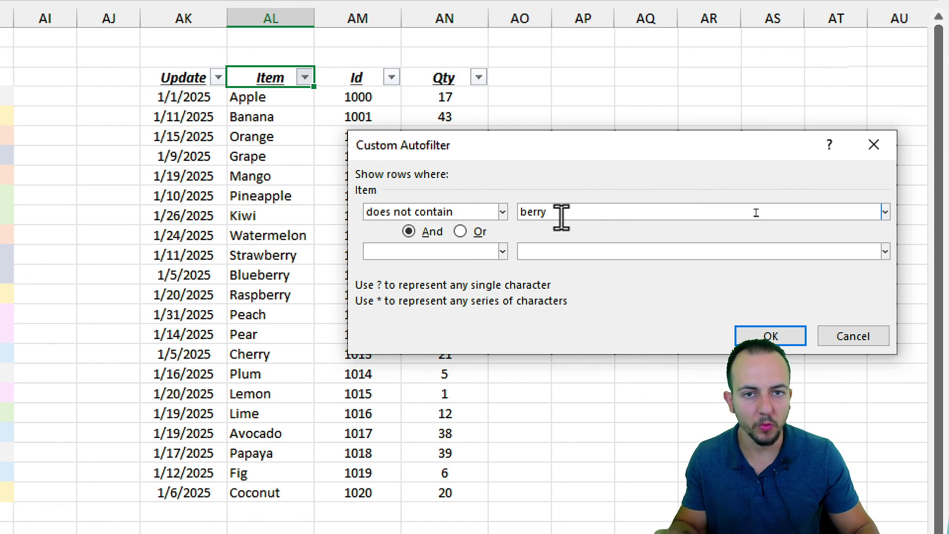
pyautogui.click(768, 337)
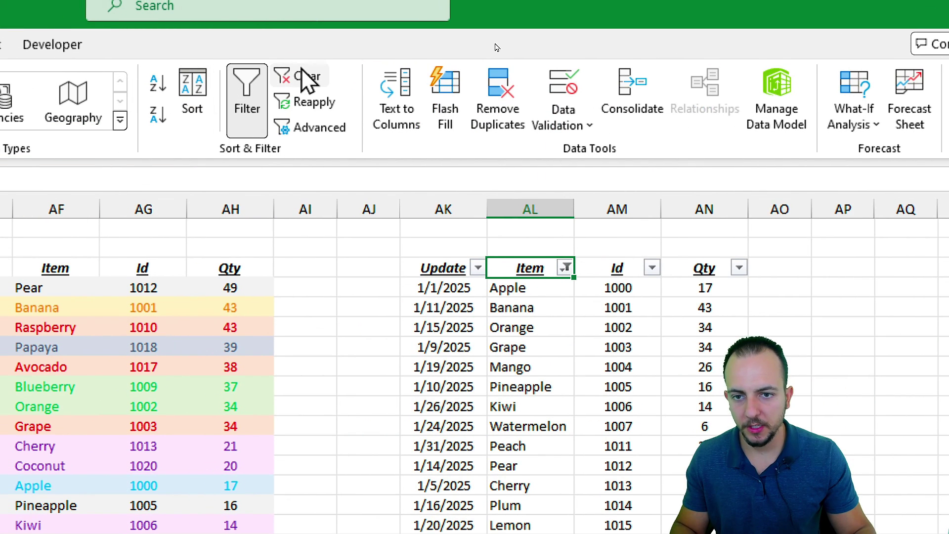
# Clear the Item text filter and turn off filtering for the plain table in columns AK to AN
pyautogui.click(306, 79)
pyautogui.click(250, 106)
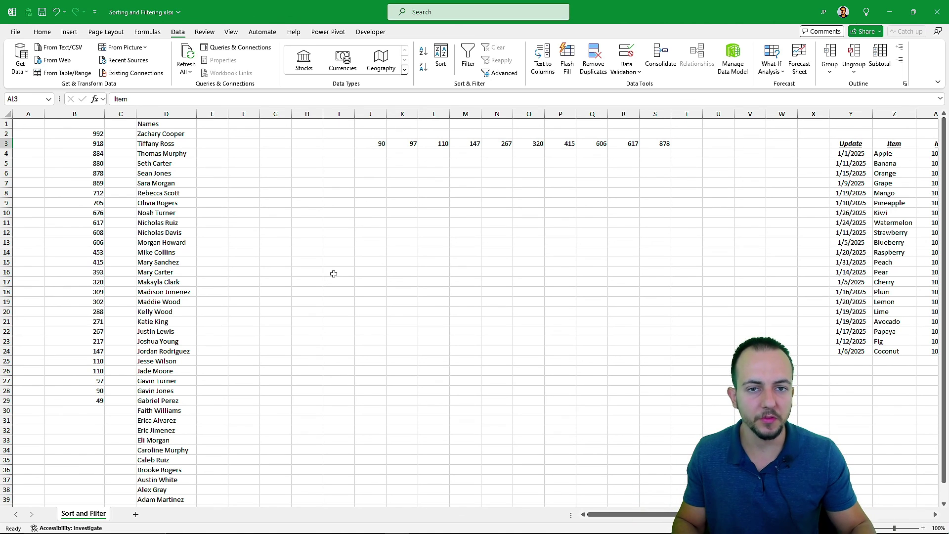
pyautogui.hscroll(8, 334, 274)
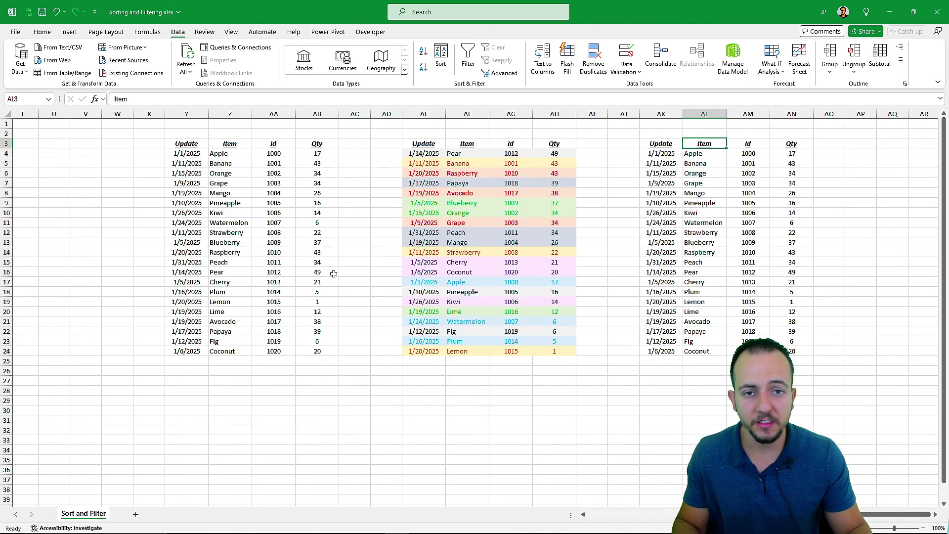